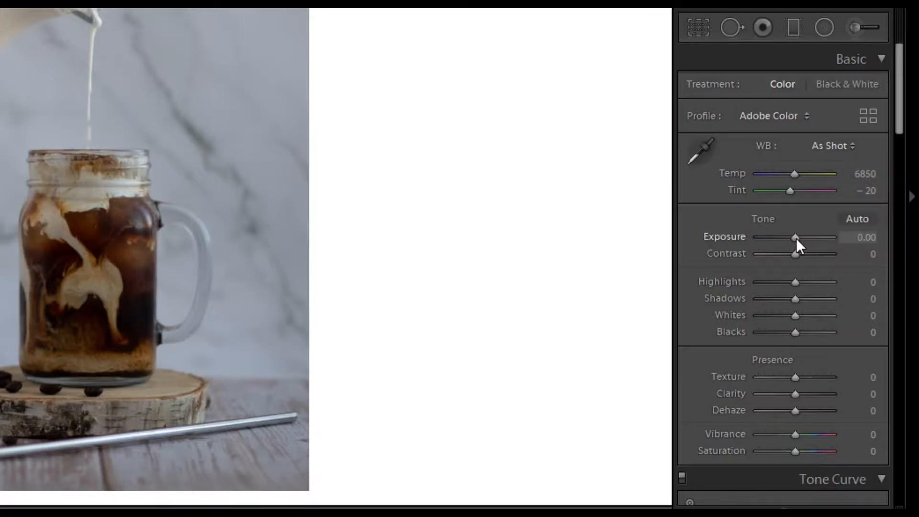
# Raise the coffee photo's Exposure to +1.31 and compare it with the original in a before/after view.
pyautogui.moveTo(796, 238); pyautogui.dragTo(803, 239)
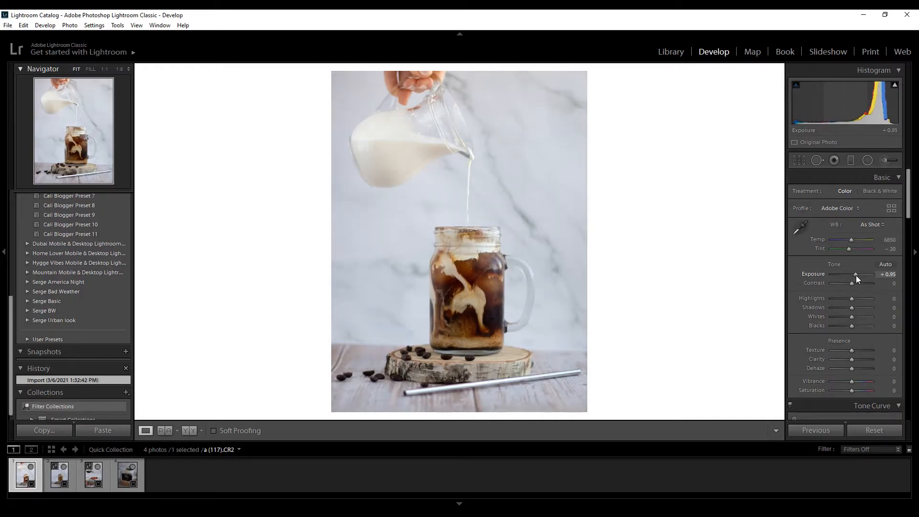
pyautogui.moveTo(855, 275); pyautogui.dragTo(857, 275)
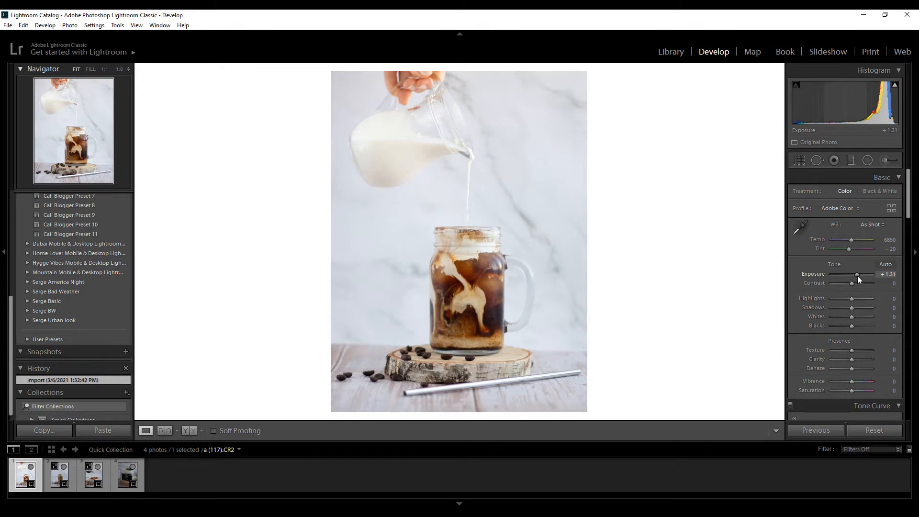
pyautogui.moveTo(857, 276); pyautogui.dragTo(857, 276)
pyautogui.press('y')
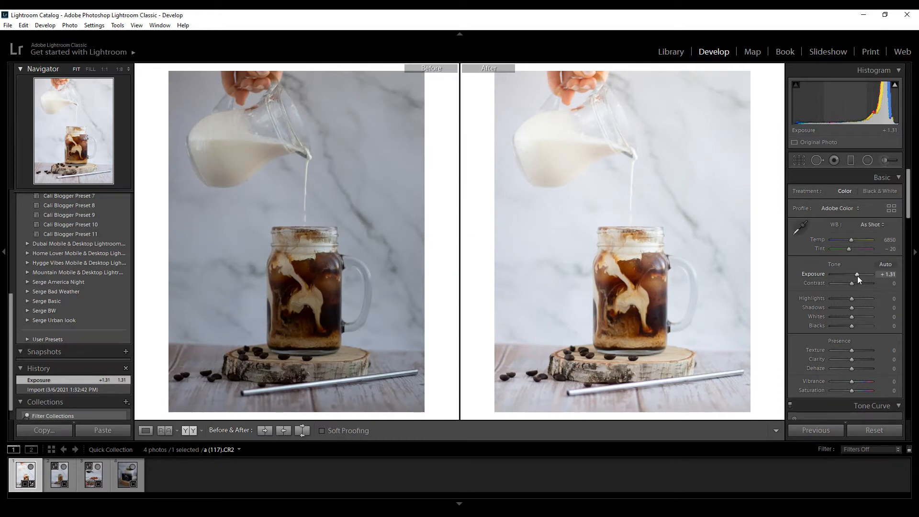
pyautogui.press('y')
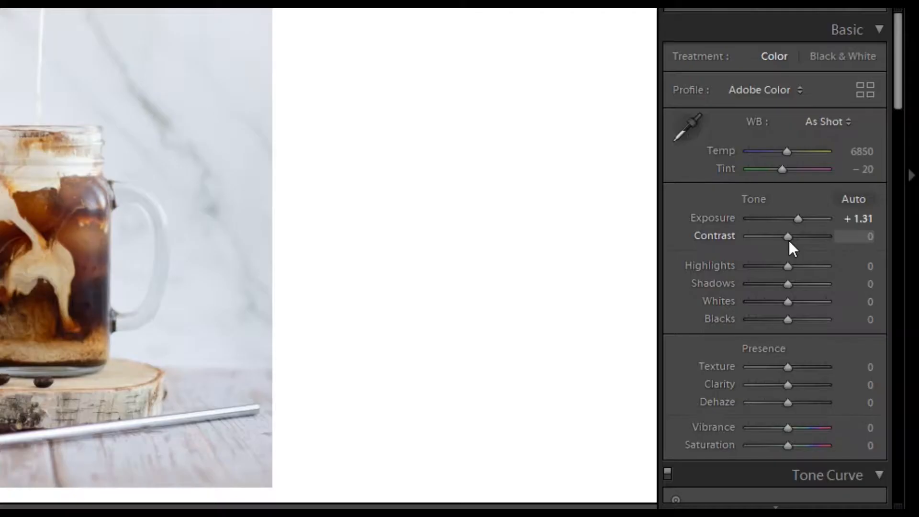
# Set the photo's Contrast to +33 and Highlights to -17.
pyautogui.moveTo(852, 285); pyautogui.dragTo(857, 286)
pyautogui.moveTo(798, 243); pyautogui.dragTo(805, 248)
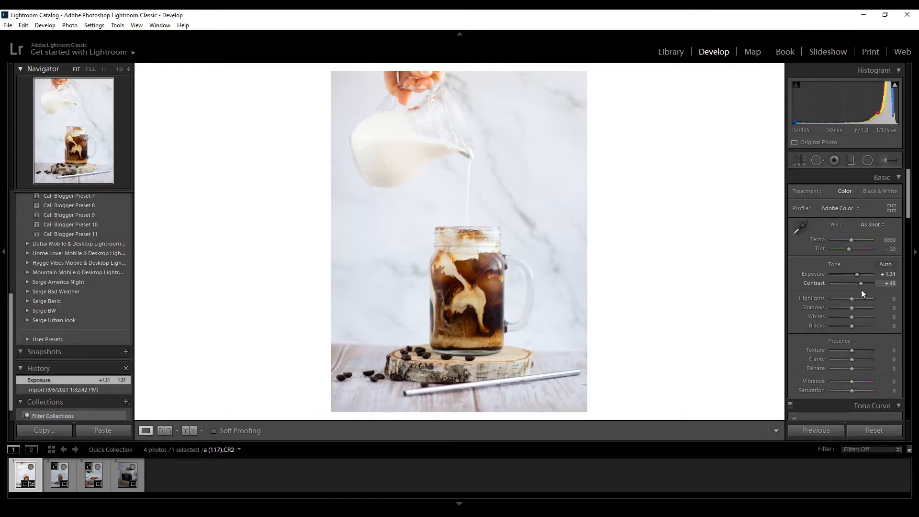
pyautogui.moveTo(861, 290); pyautogui.dragTo(849, 300)
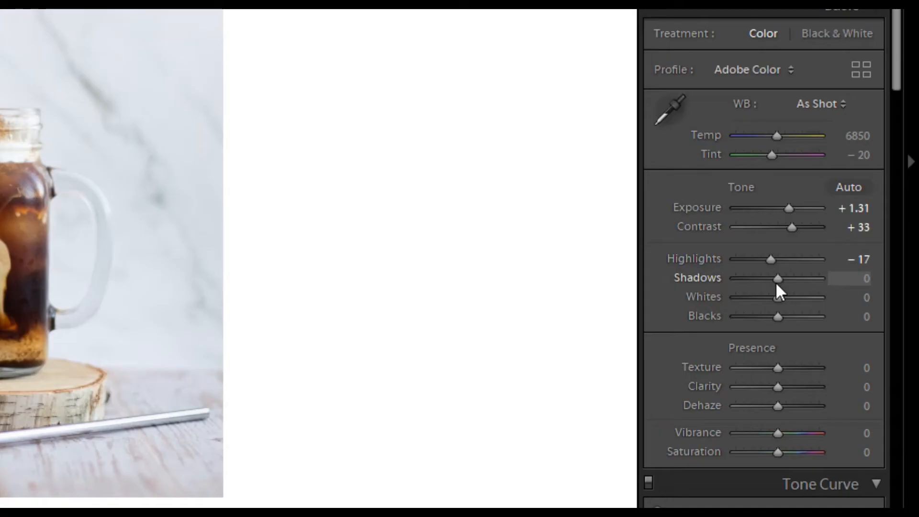
# Fine-tune the remaining basic tones with Shadows at +19, Whites at +7 and Blacks at -19.
pyautogui.moveTo(851, 309); pyautogui.dragTo(856, 312)
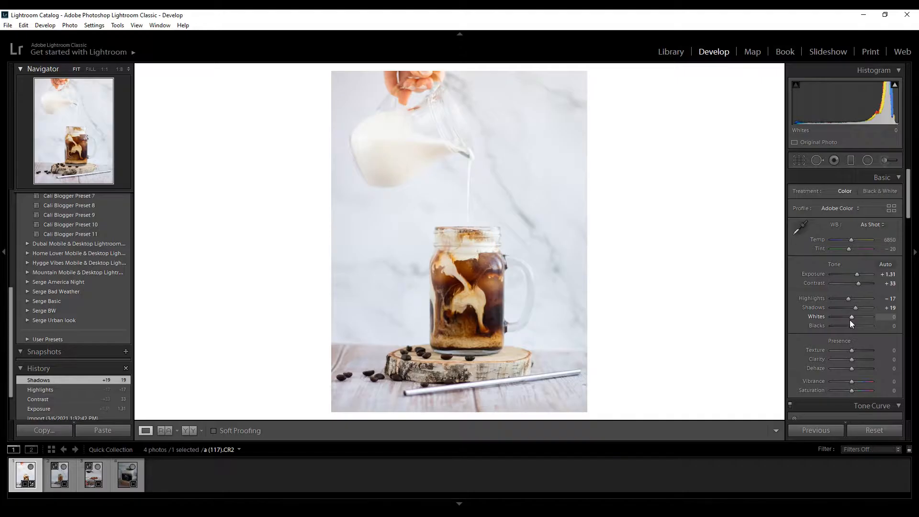
pyautogui.moveTo(849, 321); pyautogui.dragTo(852, 321)
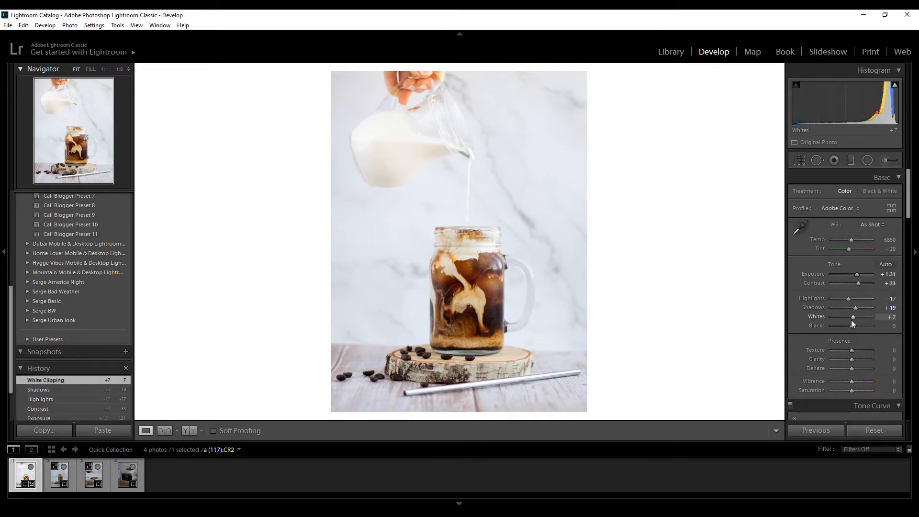
pyautogui.moveTo(854, 325); pyautogui.dragTo(851, 327)
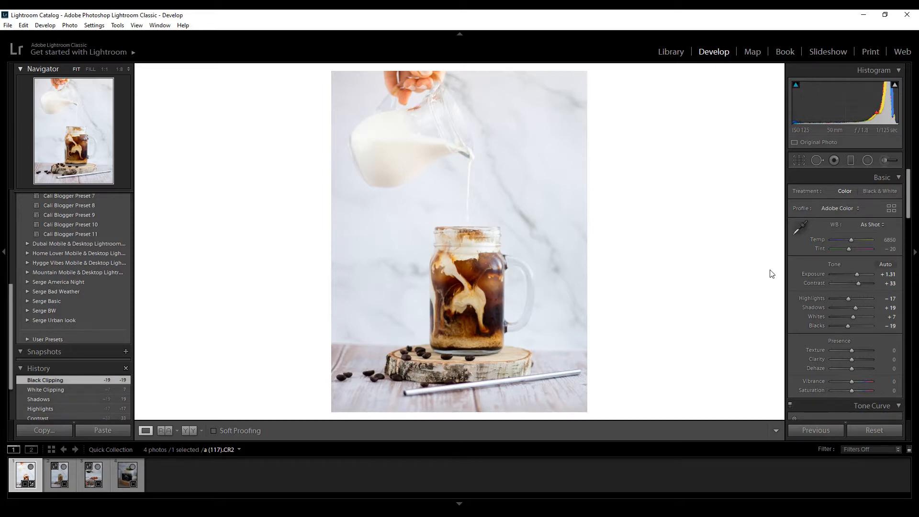
# Sample the marble background as the white balance neutral, and cool the colour temperature to 4857.
pyautogui.click(802, 228)
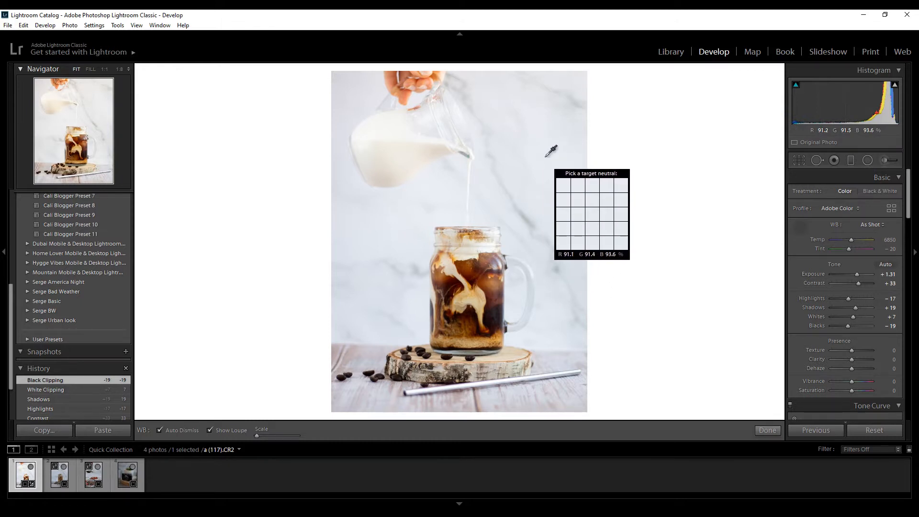
pyautogui.click(547, 162)
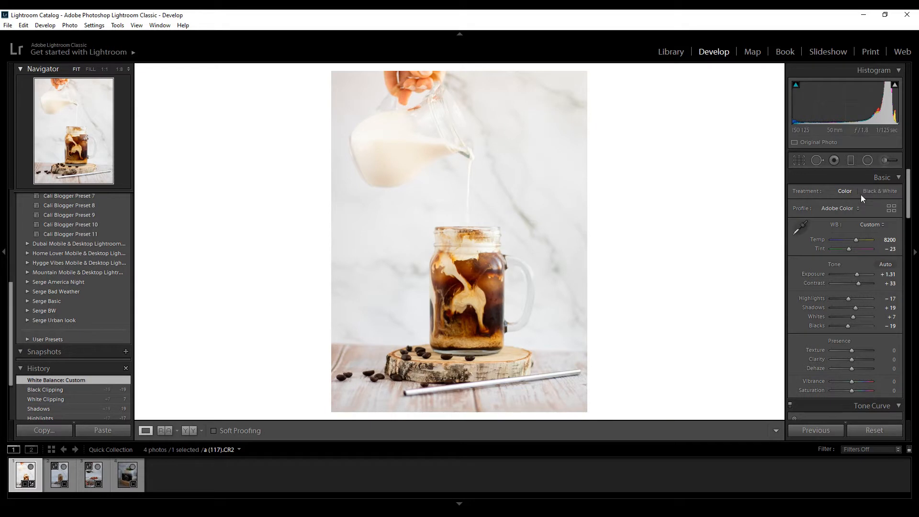
pyautogui.moveTo(857, 239); pyautogui.dragTo(844, 242)
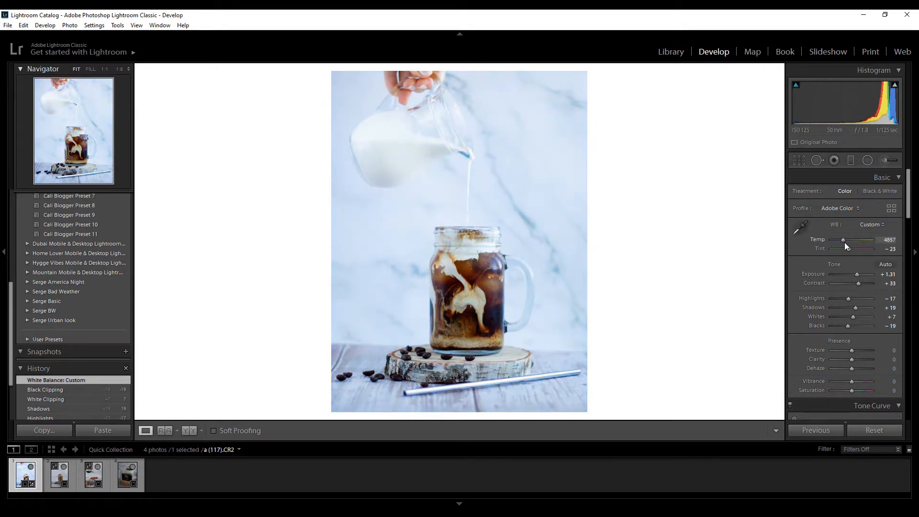
# Resample the white balance from the marble background and set the colour temperature to 7476.
pyautogui.click(799, 228)
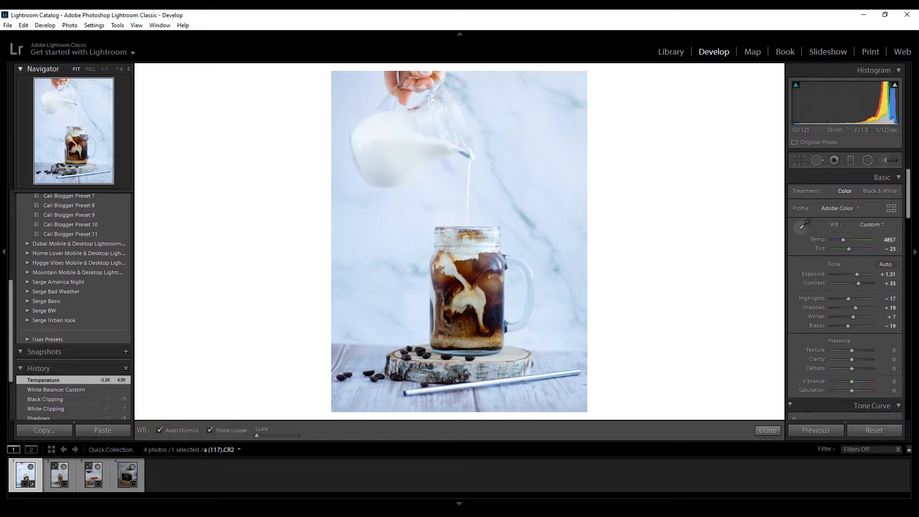
pyautogui.click(554, 171)
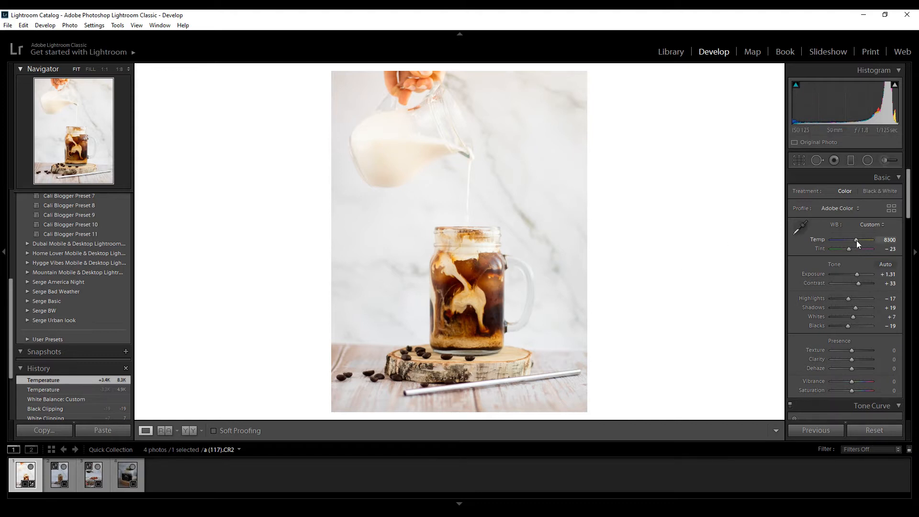
pyautogui.moveTo(857, 241); pyautogui.dragTo(854, 241)
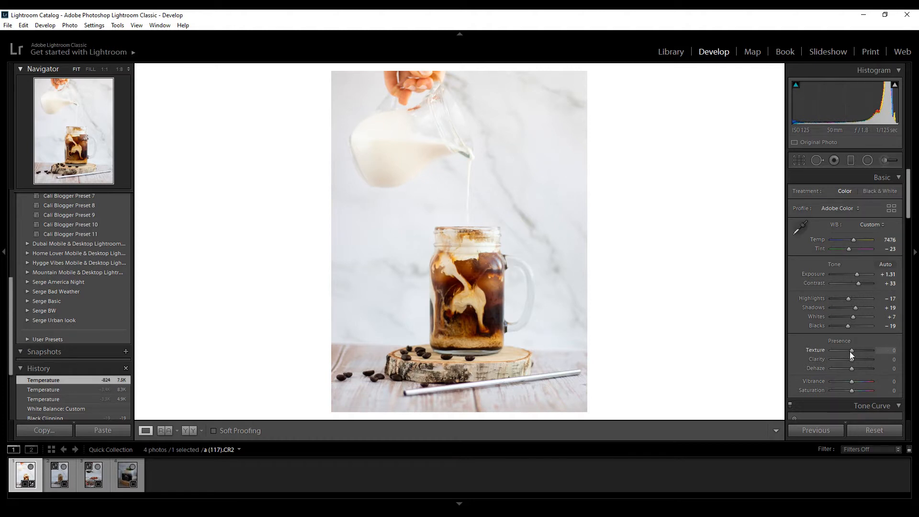
# Set the presence adjustments to Texture +10, Clarity +14 and Vibrance +21.
pyautogui.moveTo(851, 352); pyautogui.dragTo(852, 353)
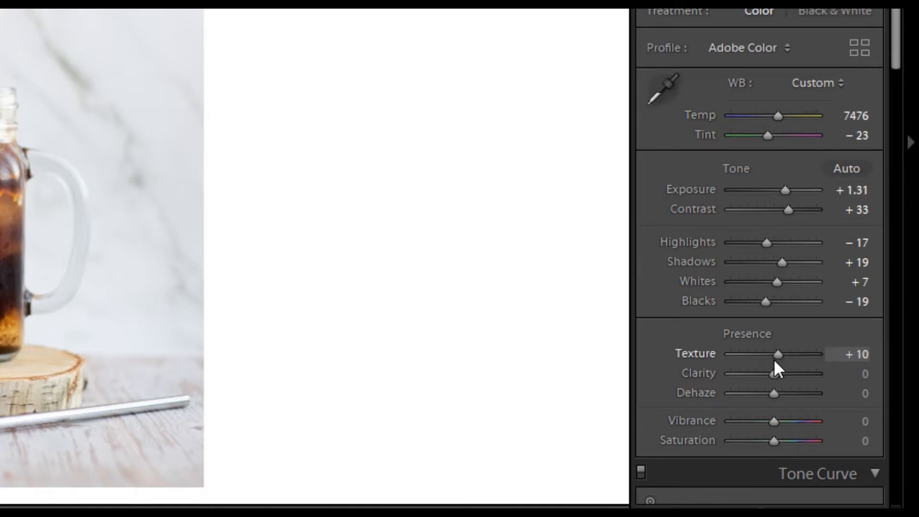
pyautogui.moveTo(774, 373); pyautogui.dragTo(782, 384)
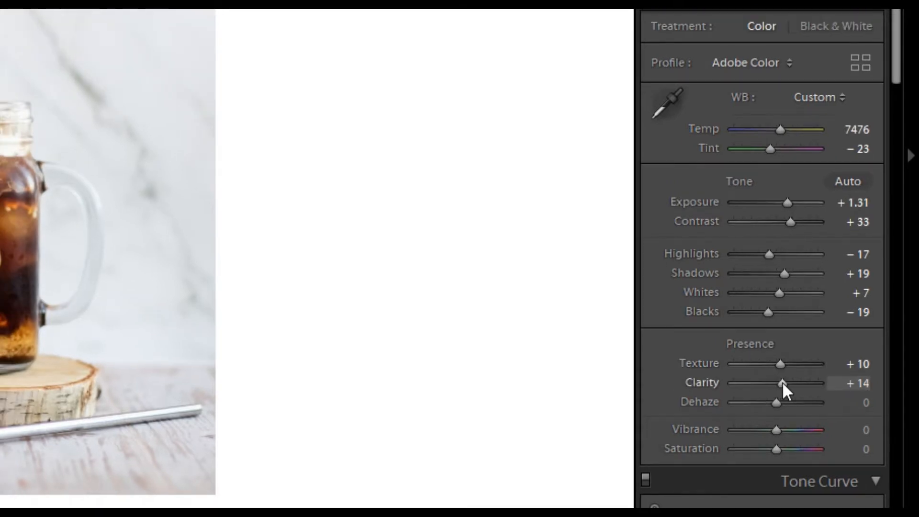
pyautogui.moveTo(774, 431); pyautogui.dragTo(783, 435)
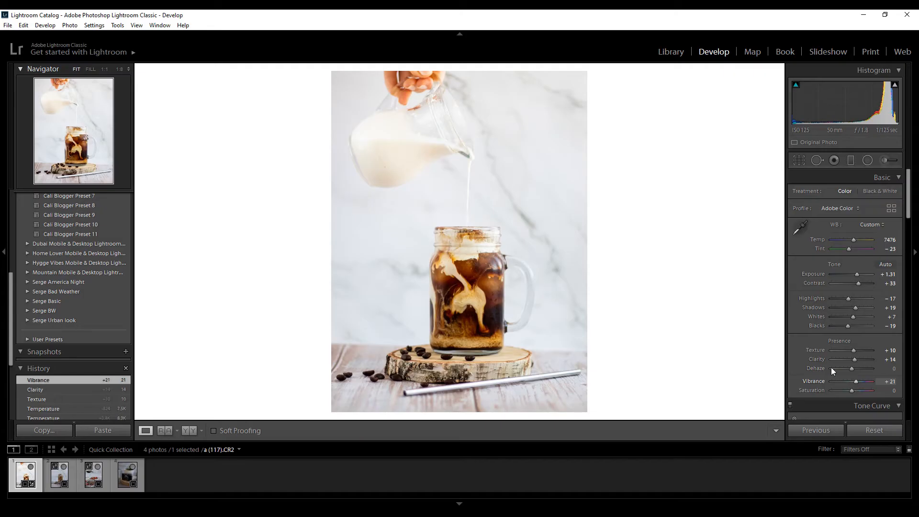
# Adjust the tone curve regions, setting Highlights to +7 and Darks to -7.
pyautogui.scroll(-5, 812, 345)
pyautogui.scroll(-1, 812, 346)
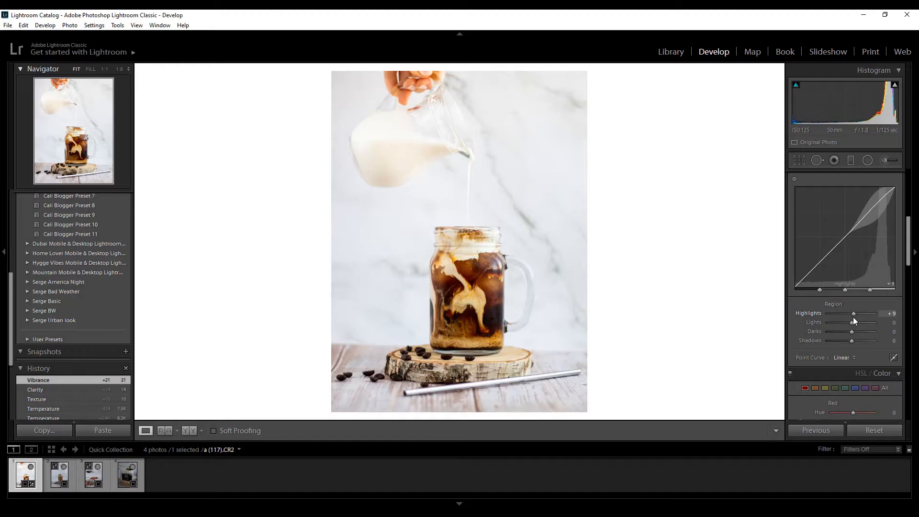
pyautogui.moveTo(775, 327); pyautogui.dragTo(784, 329)
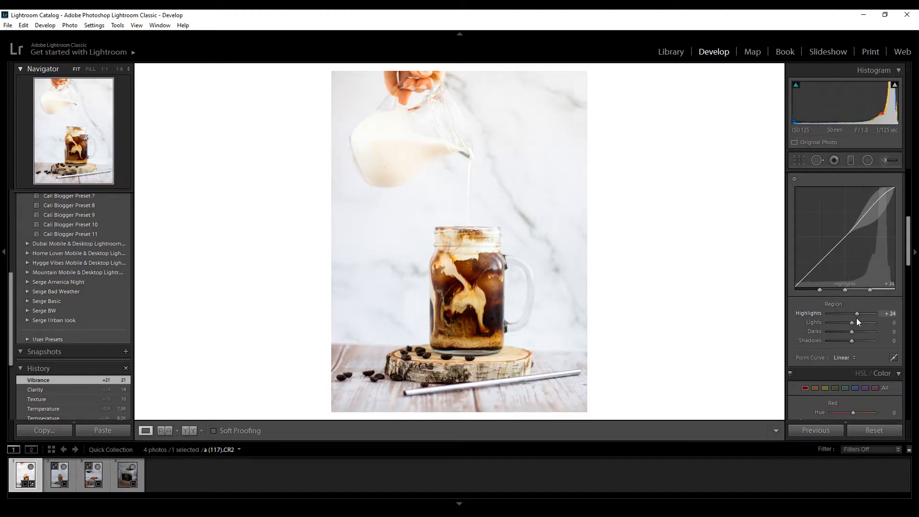
pyautogui.moveTo(856, 318); pyautogui.dragTo(852, 318)
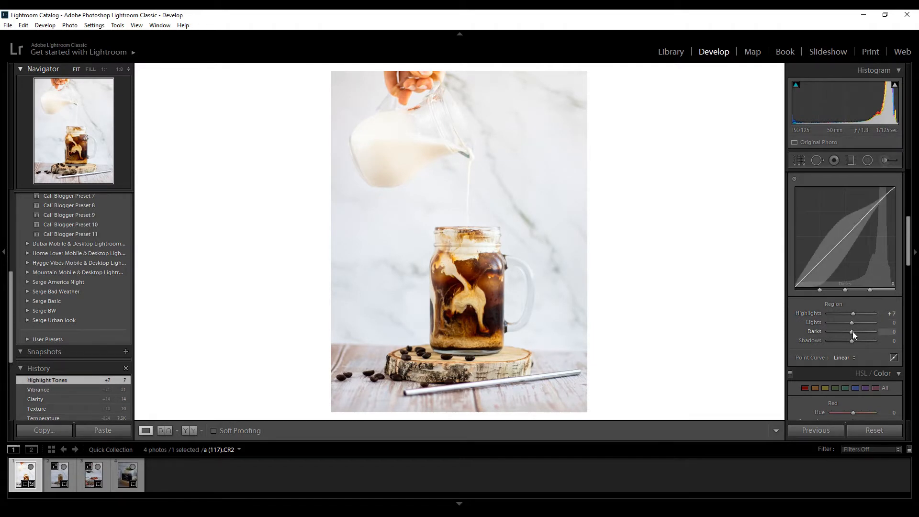
pyautogui.moveTo(852, 331); pyautogui.dragTo(850, 332)
pyautogui.moveTo(850, 333); pyautogui.dragTo(850, 332)
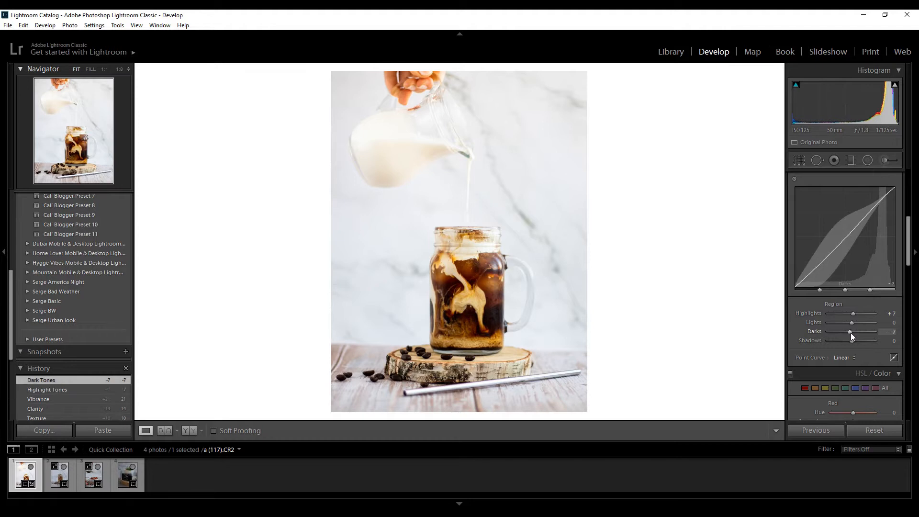
# Sharpen the photo with Masking at 52, using the black-and-white edge mask preview, and the sharpening Amount at 64.
pyautogui.scroll(-3, 801, 358)
pyautogui.scroll(-3, 800, 366)
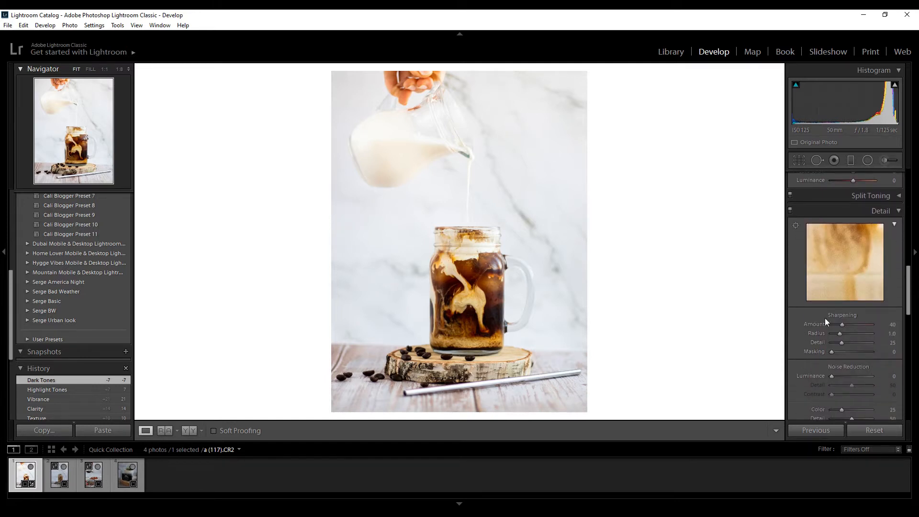
pyautogui.keyDown('alt'); pyautogui.click(831, 352); pyautogui.keyUp('alt')
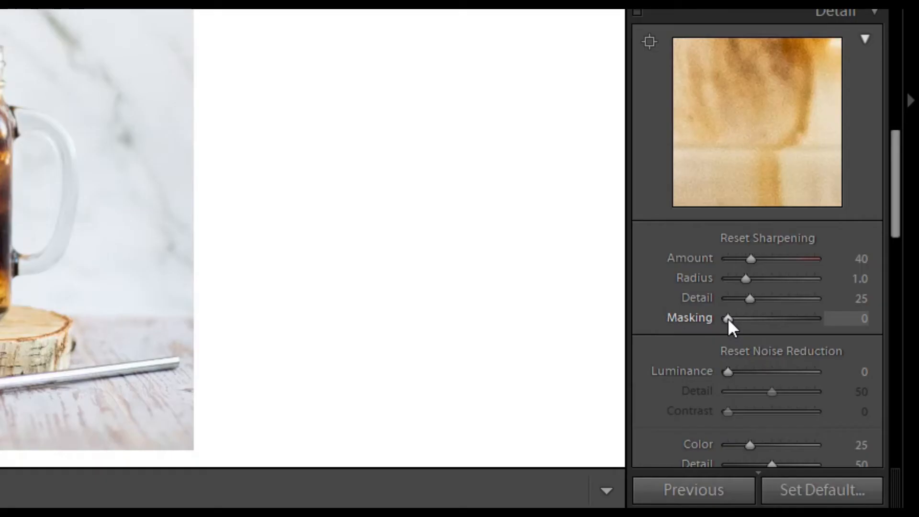
pyautogui.keyDown('alt'); pyautogui.click(831, 352); pyautogui.keyUp('alt')
pyautogui.moveTo(727, 318); pyautogui.dragTo(771, 325)
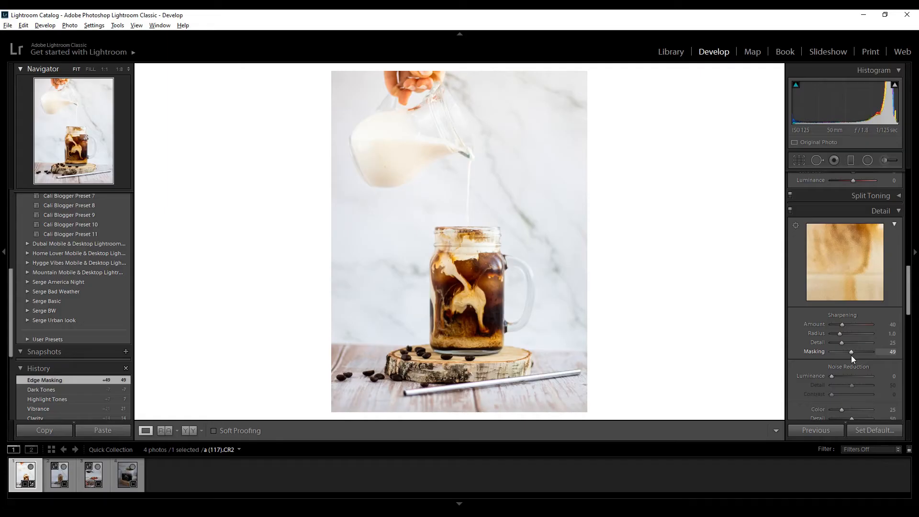
pyautogui.keyDown('alt'); pyautogui.click(851, 355); pyautogui.keyUp('alt')
pyautogui.moveTo(851, 355); pyautogui.dragTo(854, 356)
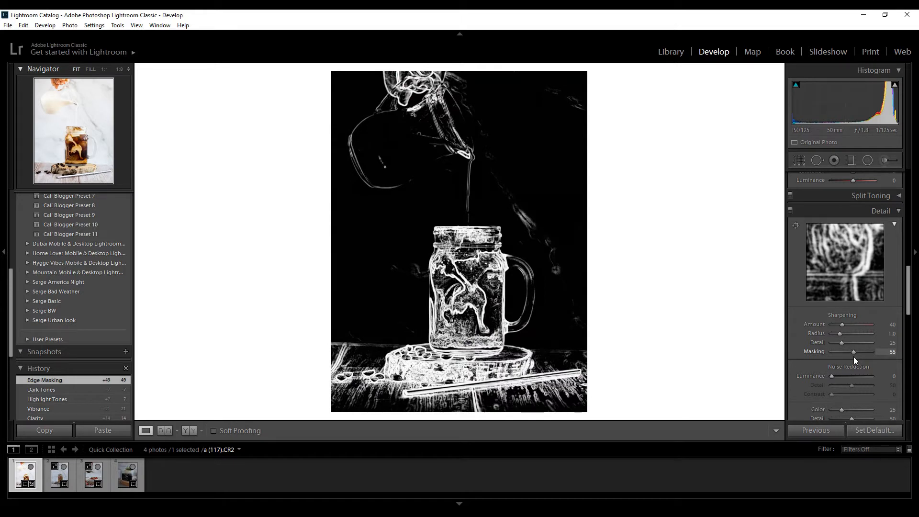
pyautogui.moveTo(854, 357); pyautogui.dragTo(853, 361)
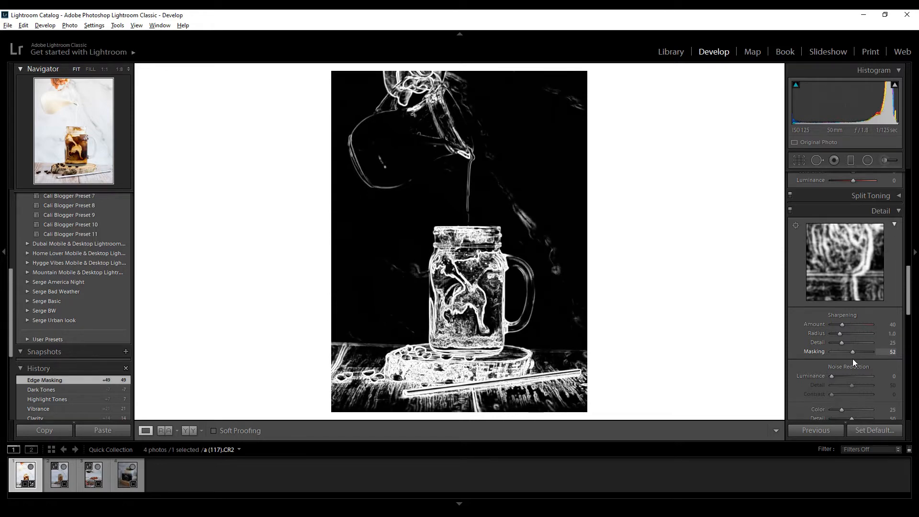
pyautogui.moveTo(852, 358); pyautogui.dragTo(851, 357)
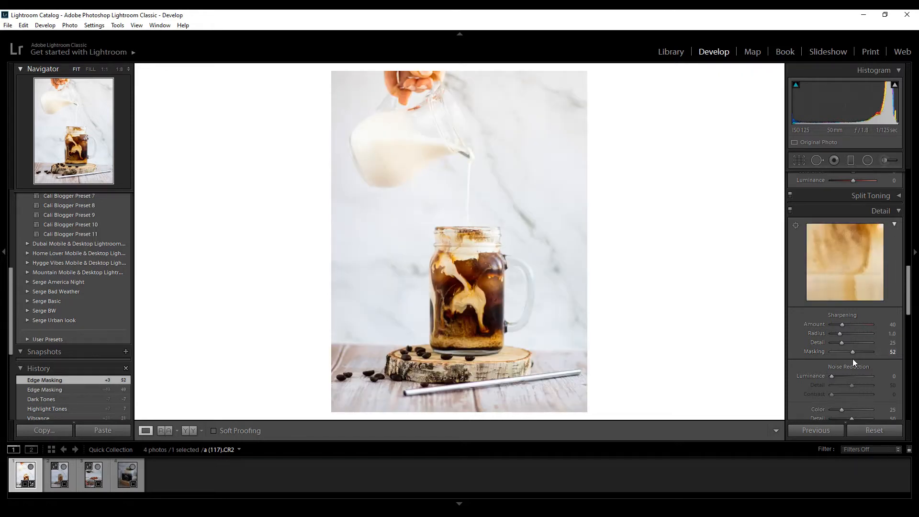
pyautogui.moveTo(842, 323); pyautogui.dragTo(849, 328)
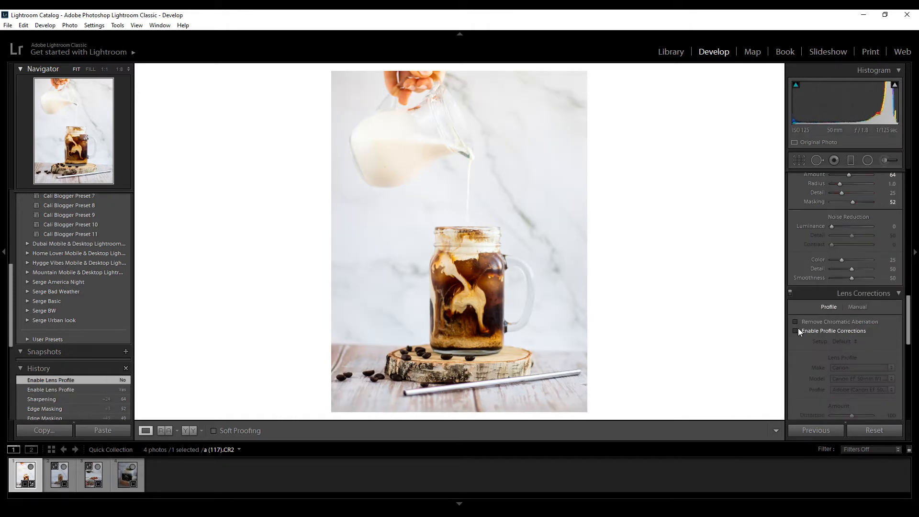
# Toggle the lens profile corrections to compare their effect on the photo, and leave them enabled.
pyautogui.click(796, 330)
pyautogui.click(796, 330)
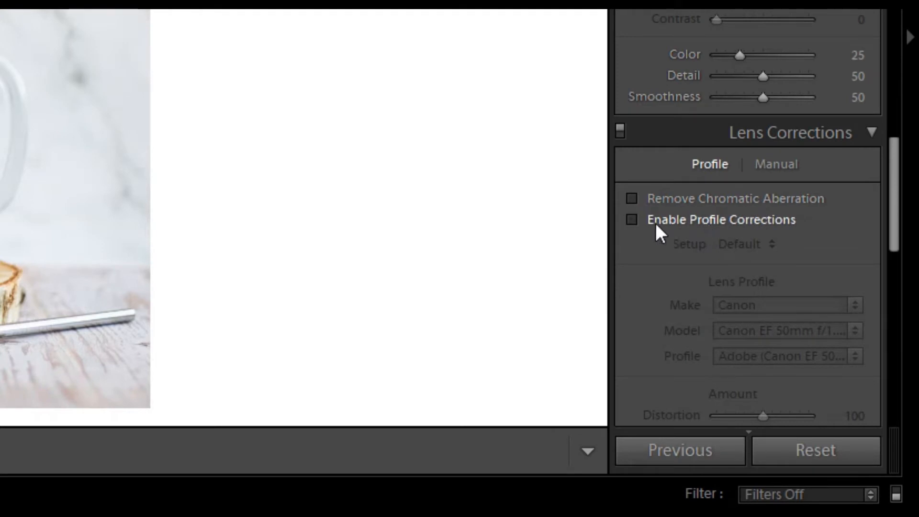
pyautogui.click(632, 220)
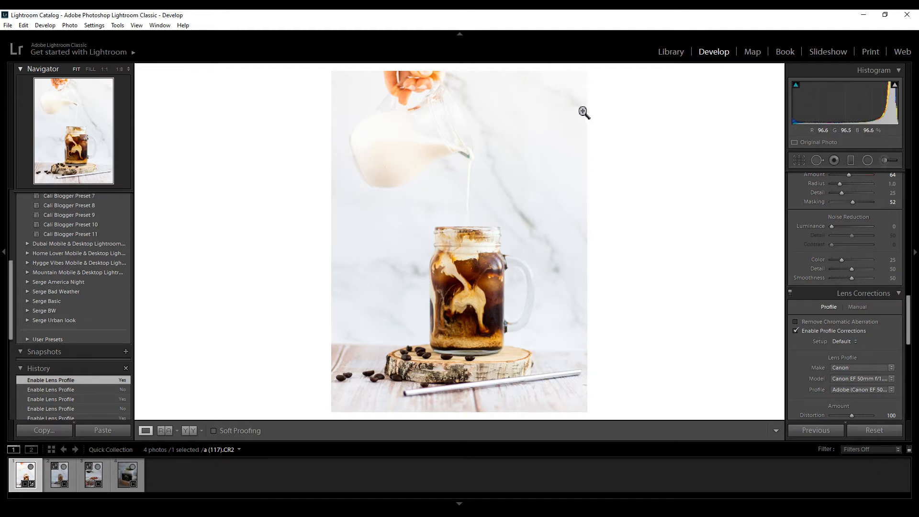
pyautogui.click(796, 332)
pyautogui.click(796, 332)
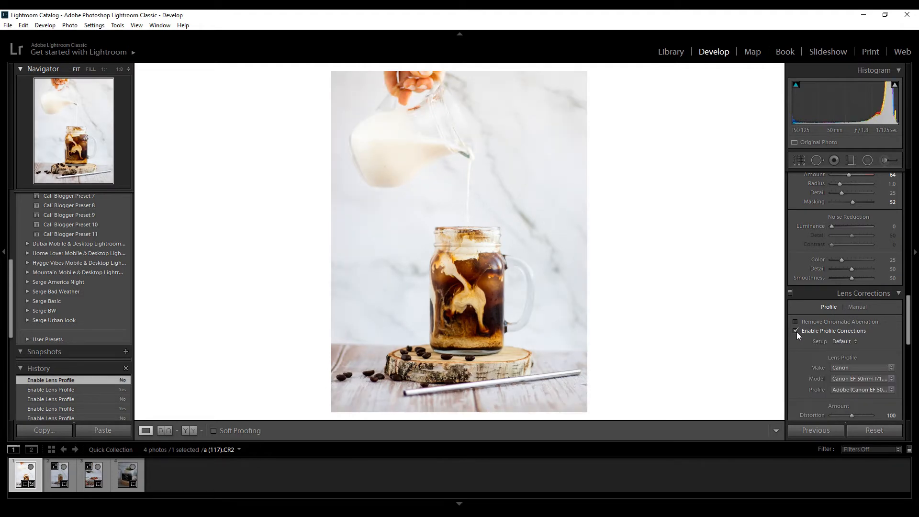
pyautogui.click(797, 332)
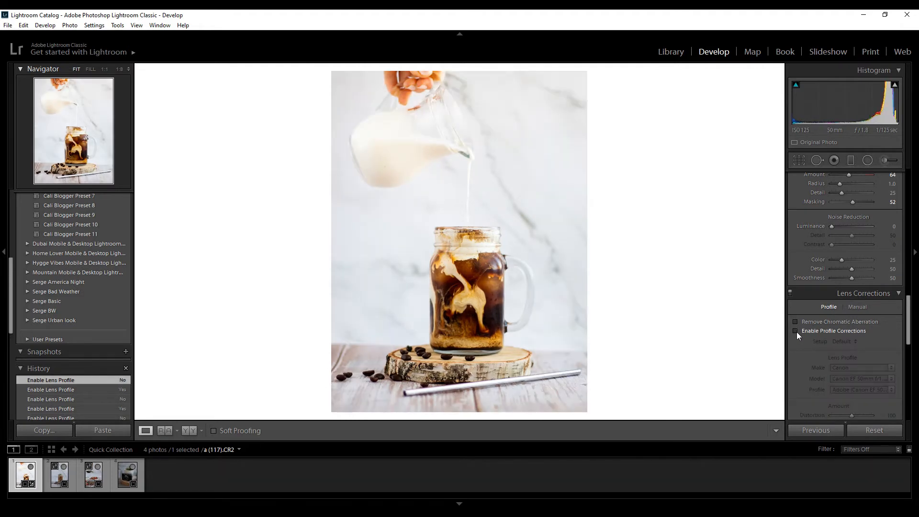
pyautogui.click(796, 331)
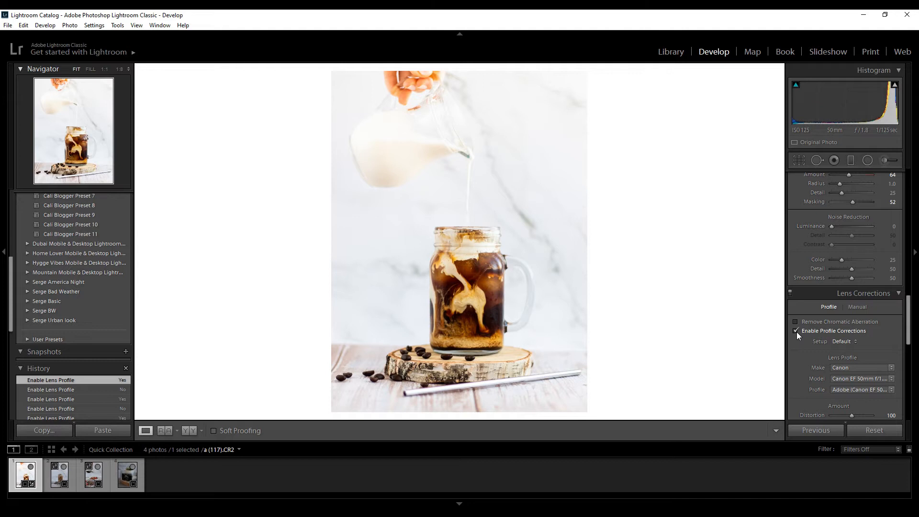
pyautogui.scroll(10, 863, 347)
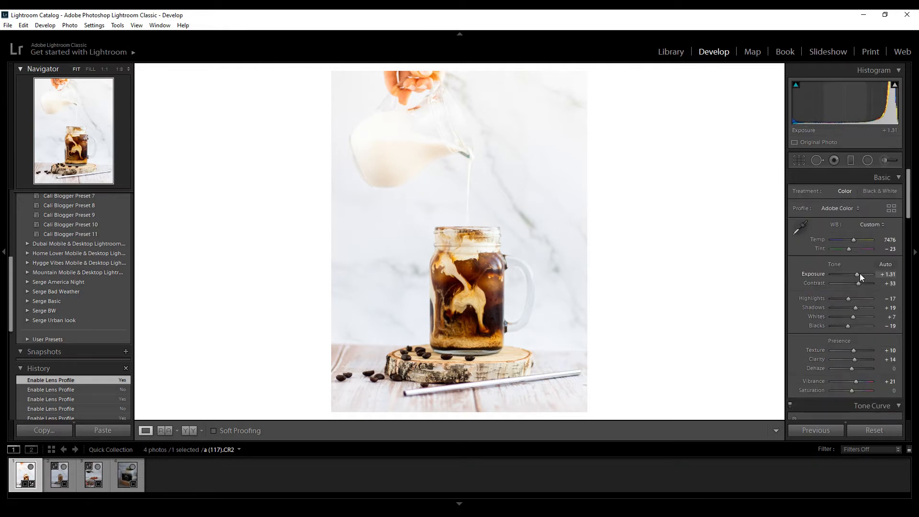
# Reduce the photo's Exposure to +1.07 and compare the before and after versions side by side.
pyautogui.moveTo(859, 274); pyautogui.dragTo(859, 274)
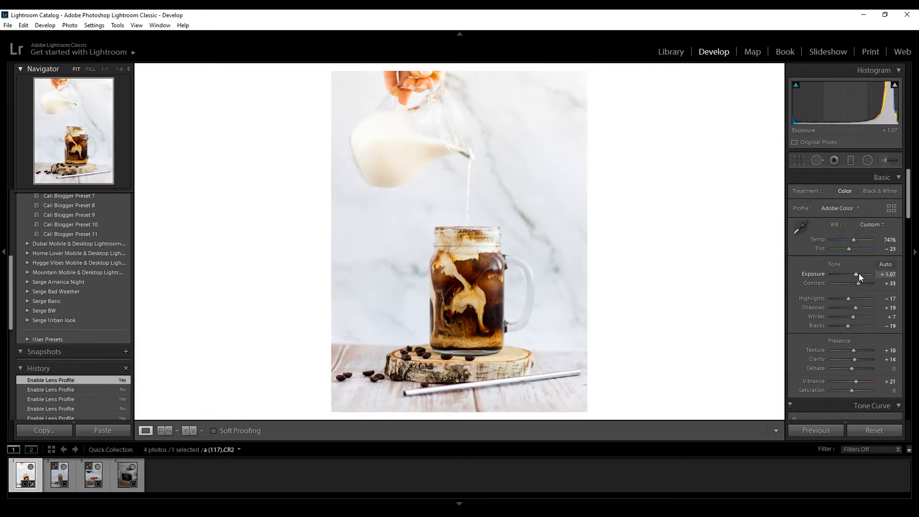
pyautogui.press('y')
pyautogui.press('y')
pyautogui.press('y')
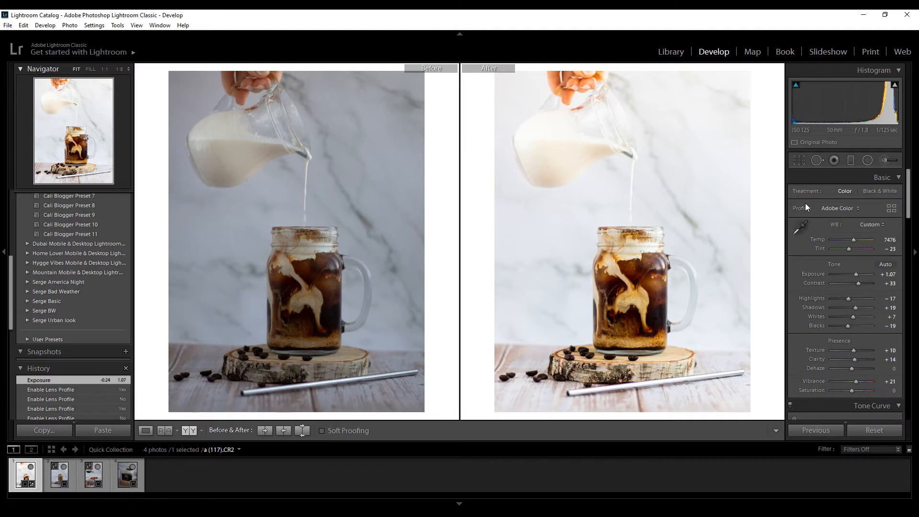
pyautogui.press('y')
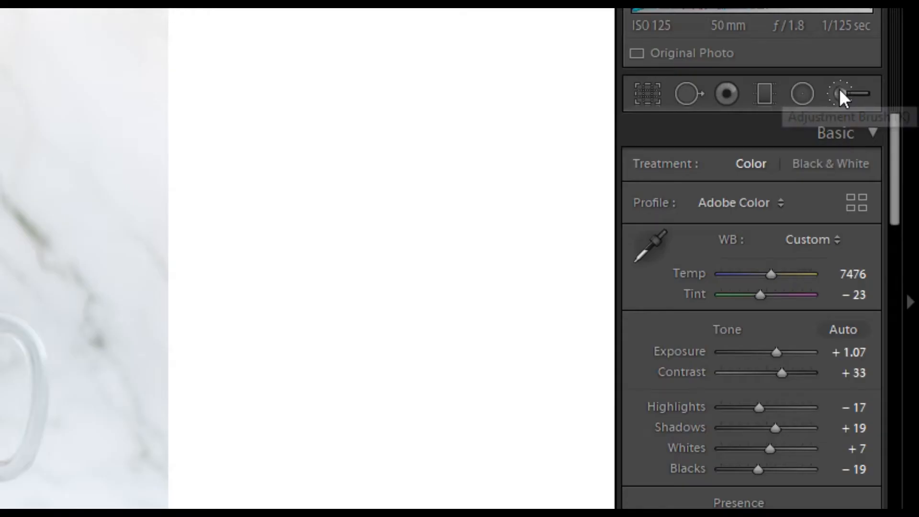
# Paint a Clarity 24 adjustment brush over the coffee jar and the wooden slice and straw beneath it.
pyautogui.click(839, 91)
pyautogui.click(730, 172)
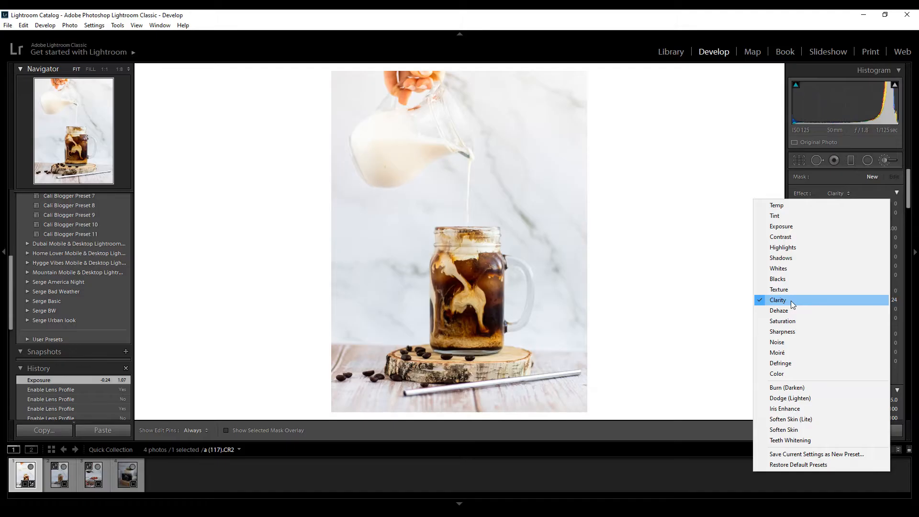
pyautogui.click(617, 410)
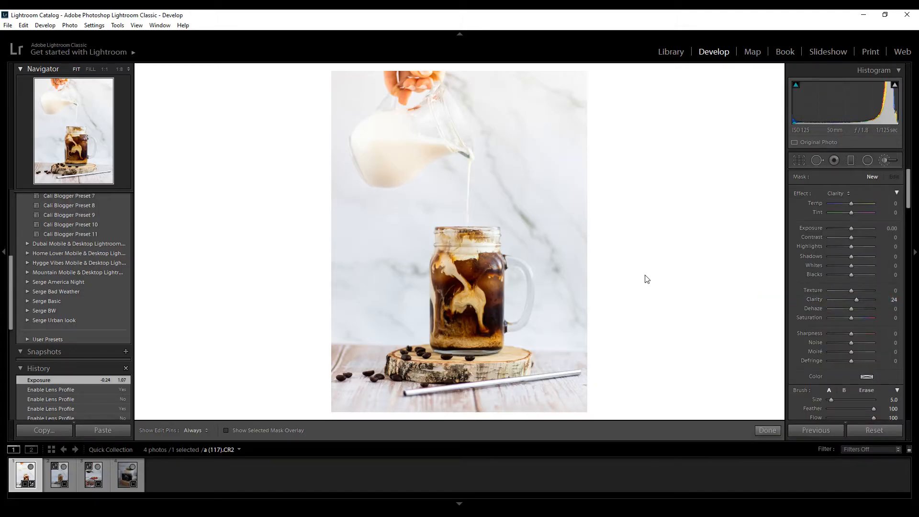
pyautogui.moveTo(438, 230)
pyautogui.mouseDown()
pyautogui.moveTo(440, 308)
pyautogui.moveTo(456, 305)
pyautogui.mouseUp()
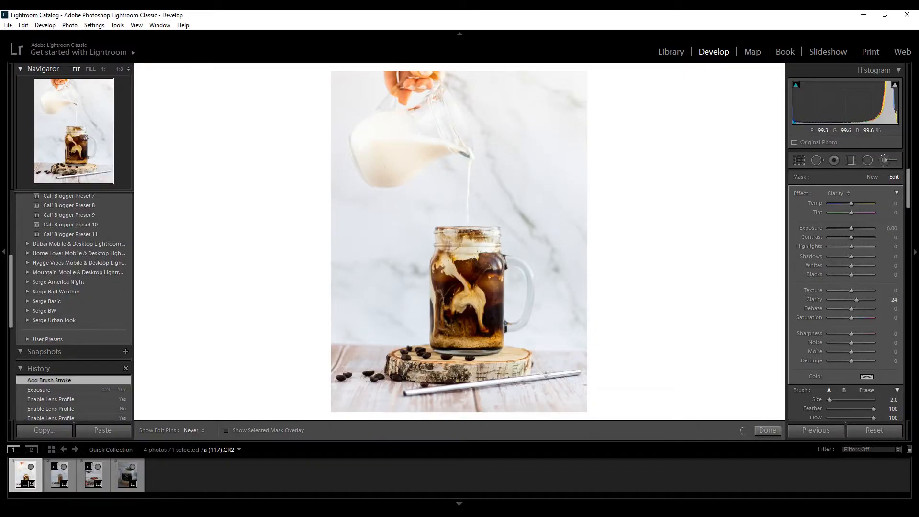
pyautogui.moveTo(516, 379)
pyautogui.mouseDown()
pyautogui.moveTo(417, 392)
pyautogui.moveTo(576, 372)
pyautogui.moveTo(410, 396)
pyautogui.mouseUp()
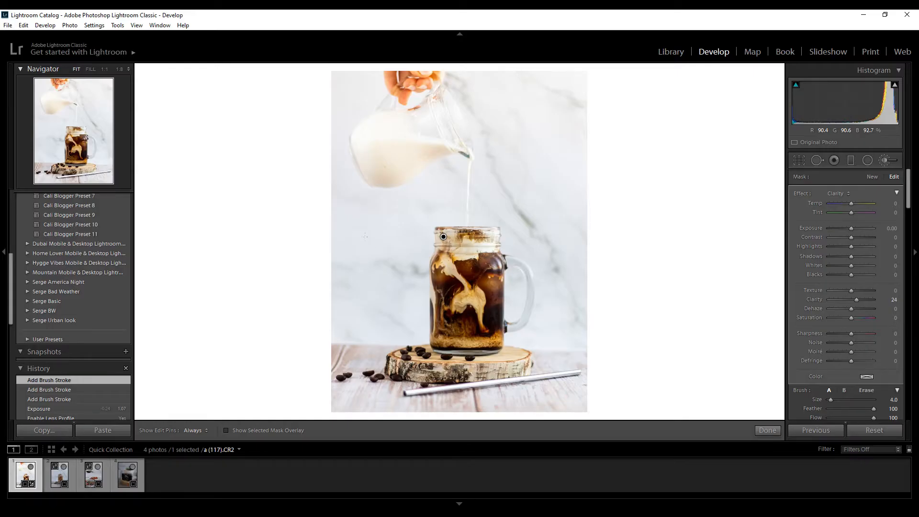
pyautogui.scroll(5, 361, 233)
pyautogui.press('h')
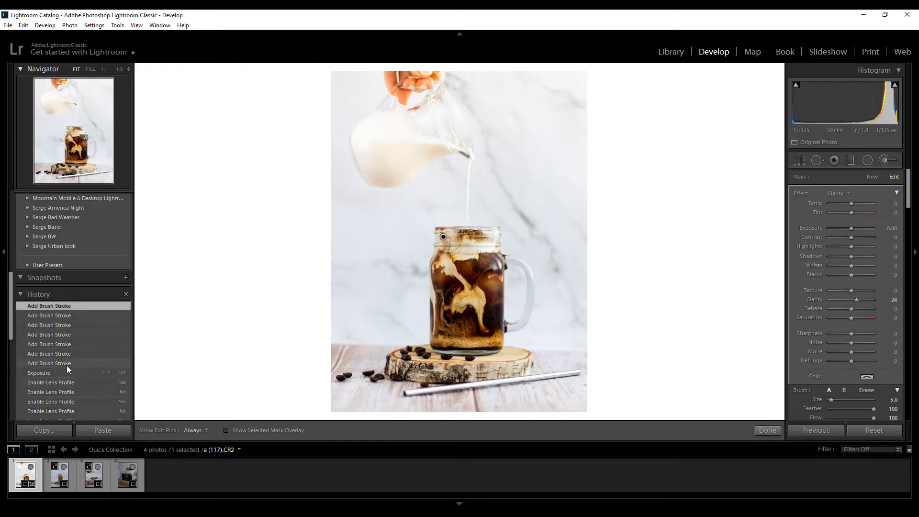
# Compare the photo without and with the clarity brush strokes through the edit history, keeping the strokes and leaving the brush.
pyautogui.click(53, 374)
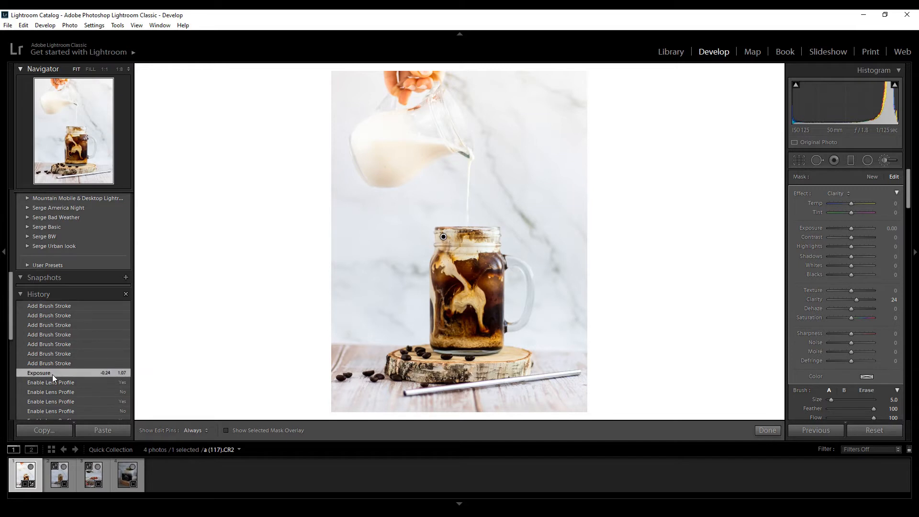
pyautogui.click(52, 307)
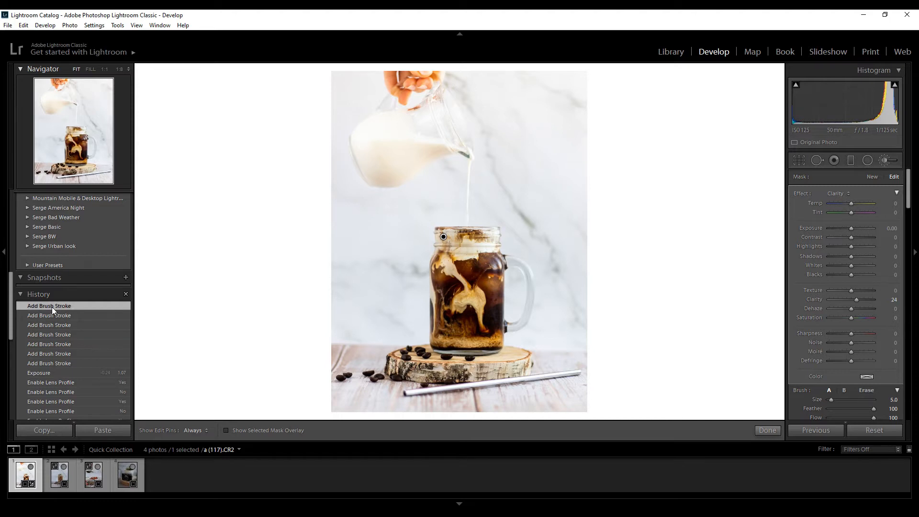
pyautogui.click(885, 160)
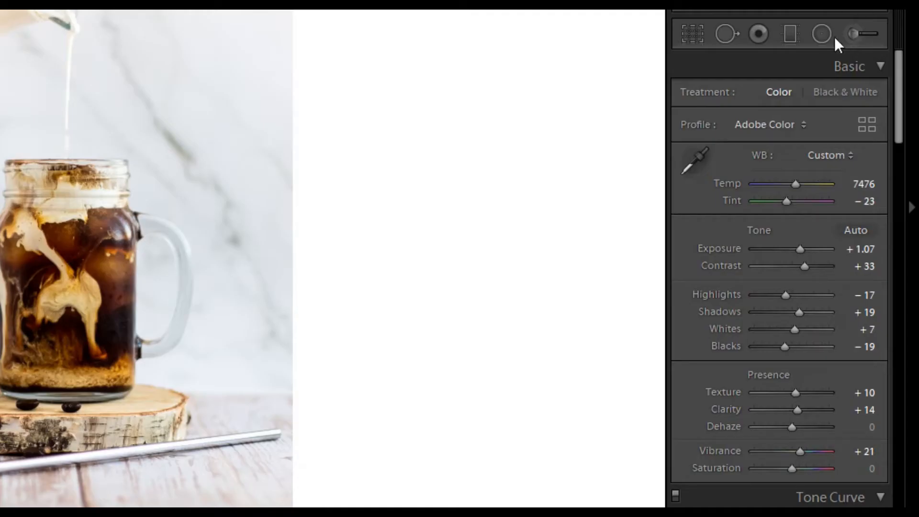
# Brush the marble background on the jar's right side and inside its handle with a new Dodge (Lighten) mask at Exposure 0.25.
pyautogui.click(852, 33)
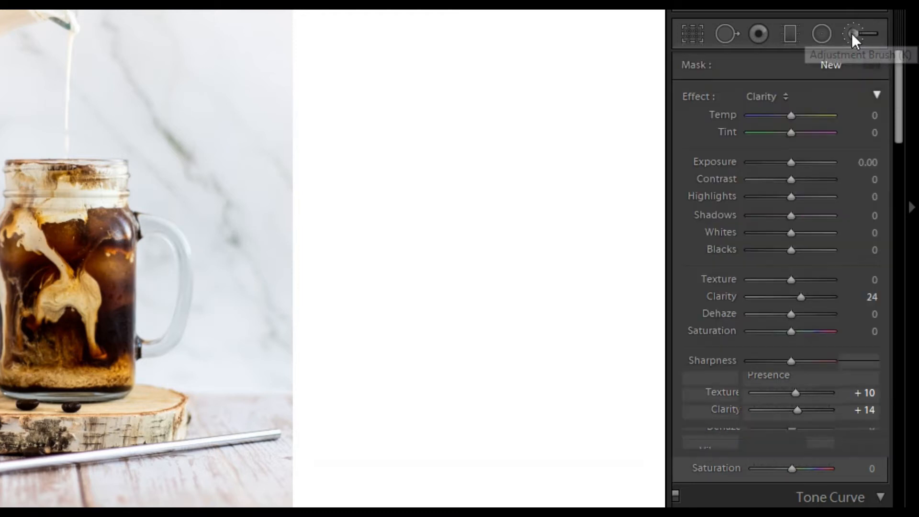
pyautogui.click(764, 98)
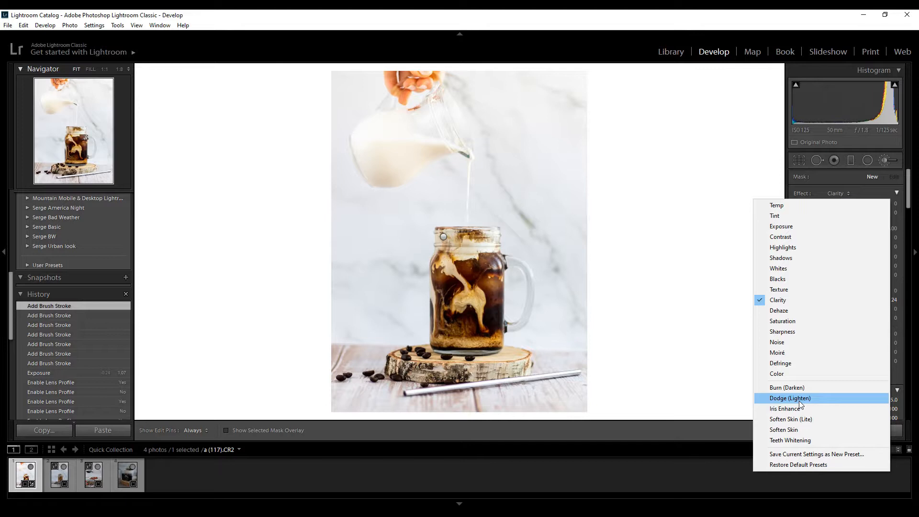
pyautogui.click(682, 487)
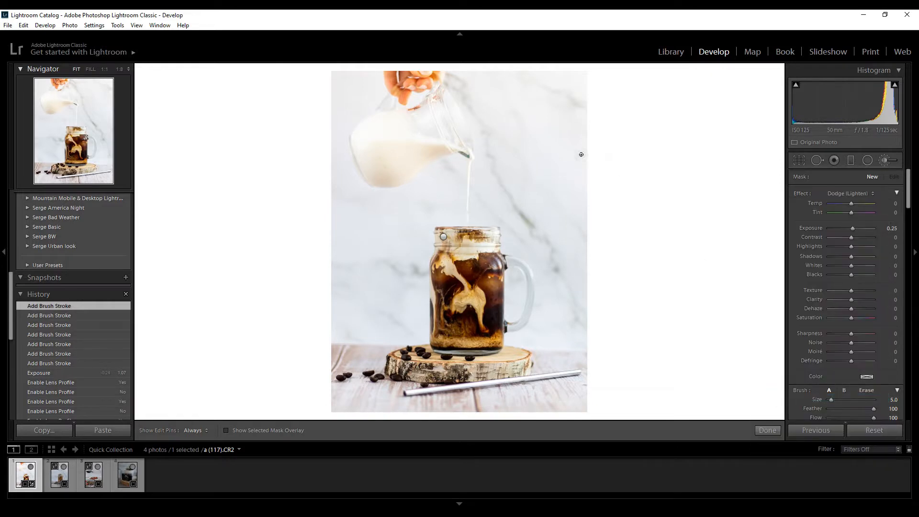
pyautogui.scroll(4, 539, 141)
pyautogui.press('h')
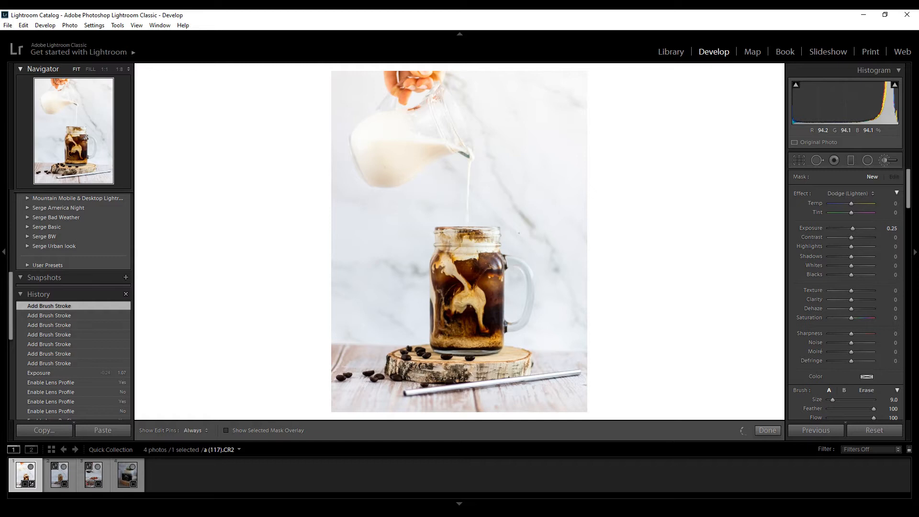
pyautogui.scroll(-1, 497, 277)
pyautogui.scroll(-1, 497, 277)
pyautogui.press('h')
pyautogui.moveTo(512, 277); pyautogui.dragTo(521, 274)
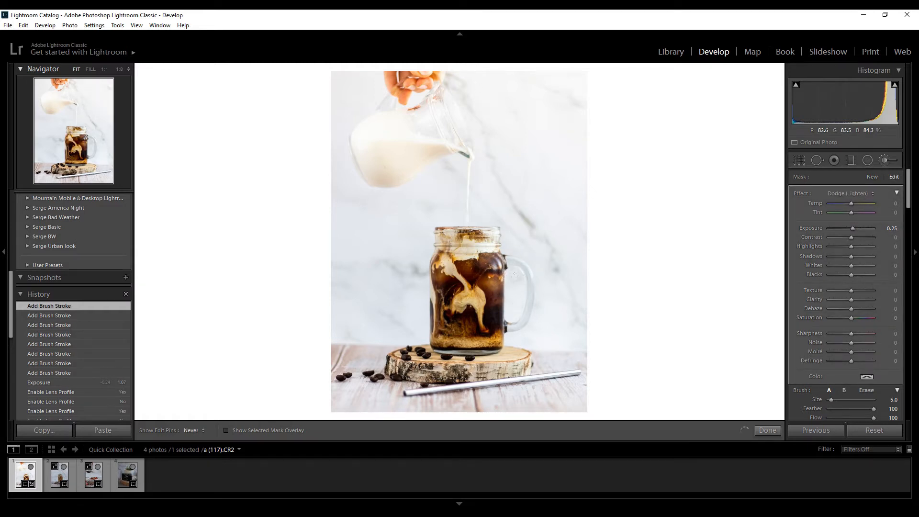
pyautogui.press('h')
pyautogui.press('h')
# Extend the Dodge (Lighten) mask over the marble background around the milk pitcher and left of the jar, and finish brushing.
pyautogui.moveTo(443, 166); pyautogui.dragTo(438, 181)
pyautogui.moveTo(381, 217)
pyautogui.mouseDown()
pyautogui.moveTo(385, 187)
pyautogui.moveTo(343, 191)
pyautogui.moveTo(329, 98)
pyautogui.mouseUp()
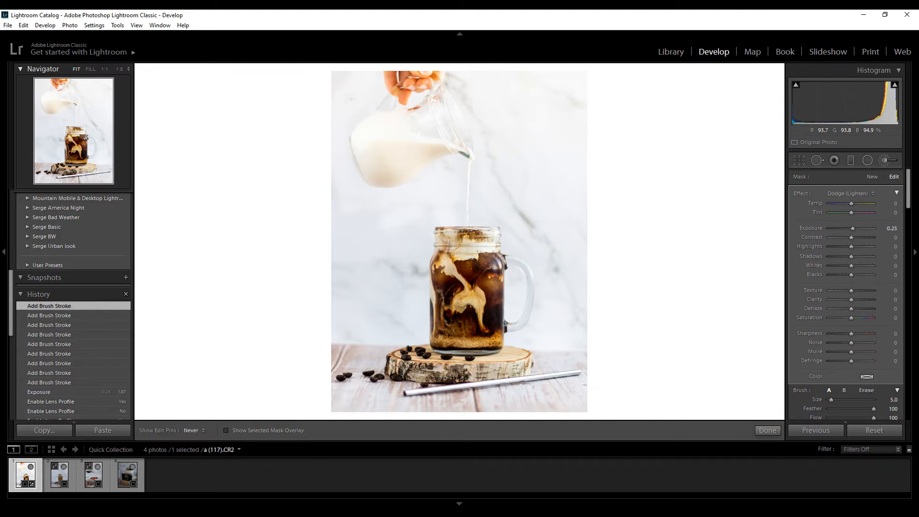
pyautogui.moveTo(340, 197); pyautogui.dragTo(363, 312)
pyautogui.scroll(5, 363, 312)
pyautogui.moveTo(339, 261)
pyautogui.mouseDown()
pyautogui.moveTo(341, 302)
pyautogui.moveTo(383, 258)
pyautogui.moveTo(380, 303)
pyautogui.mouseUp()
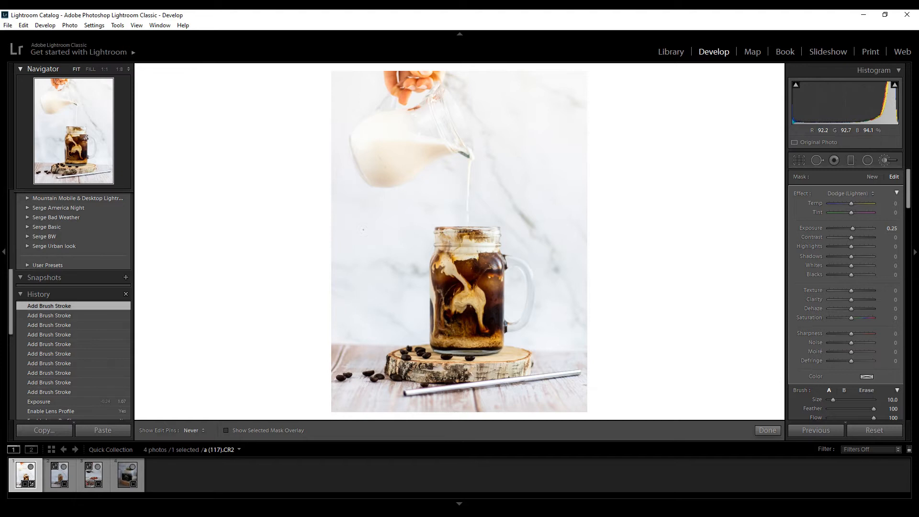
pyautogui.moveTo(370, 204); pyautogui.dragTo(338, 225)
pyautogui.moveTo(416, 138); pyautogui.dragTo(420, 153)
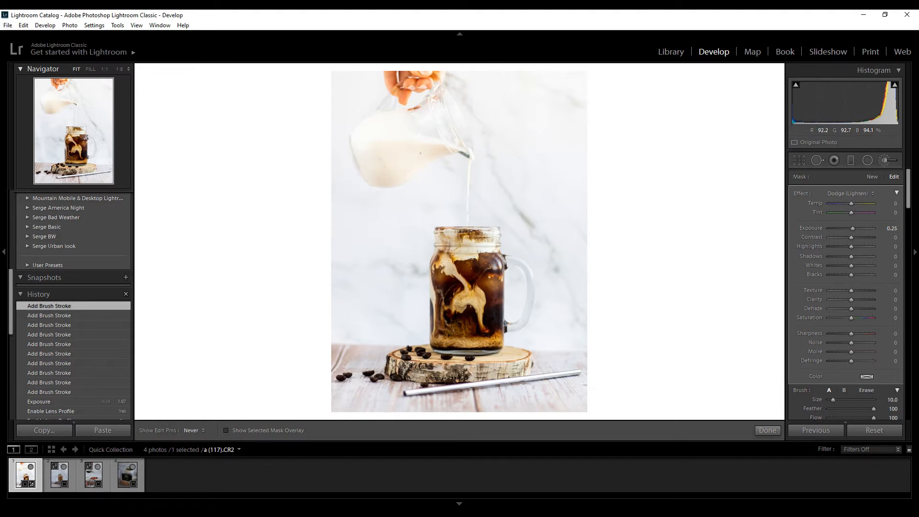
pyautogui.moveTo(365, 195); pyautogui.dragTo(362, 215)
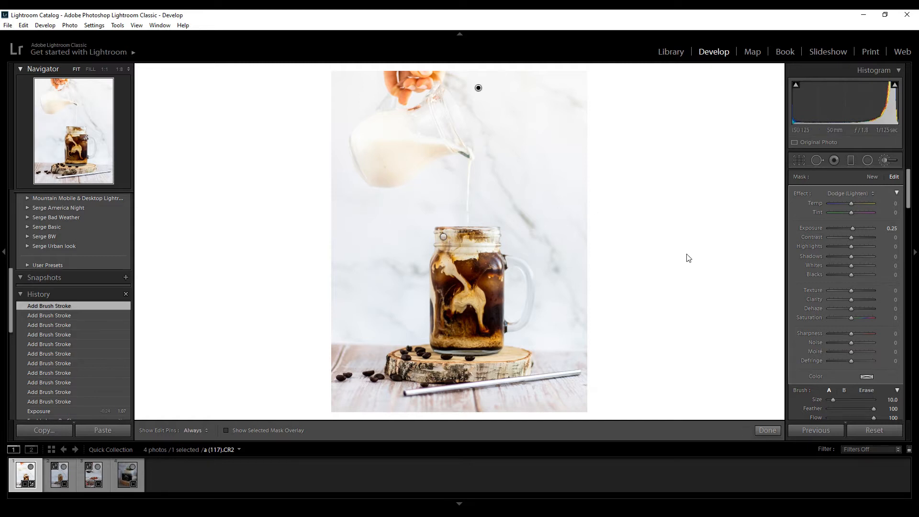
pyautogui.click(885, 160)
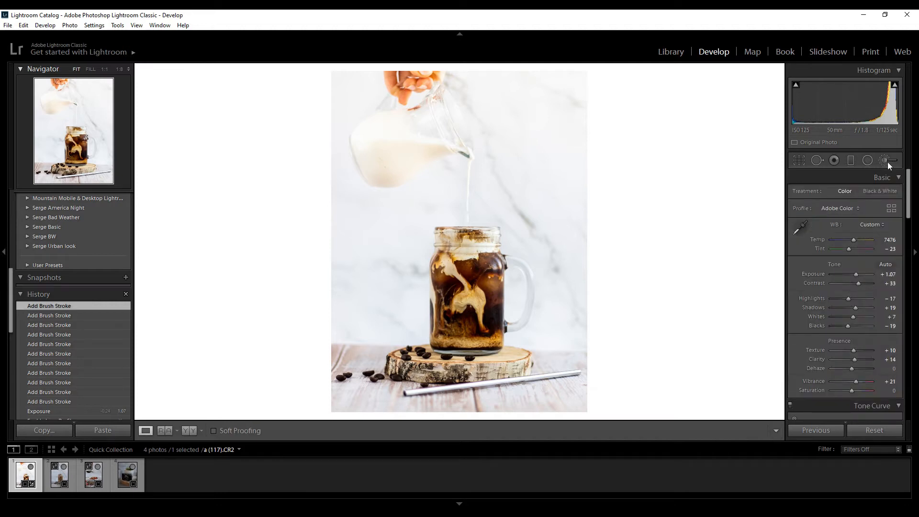
# Set the photo's overall Tint to -21 and paint a Temp adjustment brush across the jar's base with Temp at -9.
pyautogui.moveTo(848, 249); pyautogui.dragTo(849, 248)
pyautogui.click(885, 161)
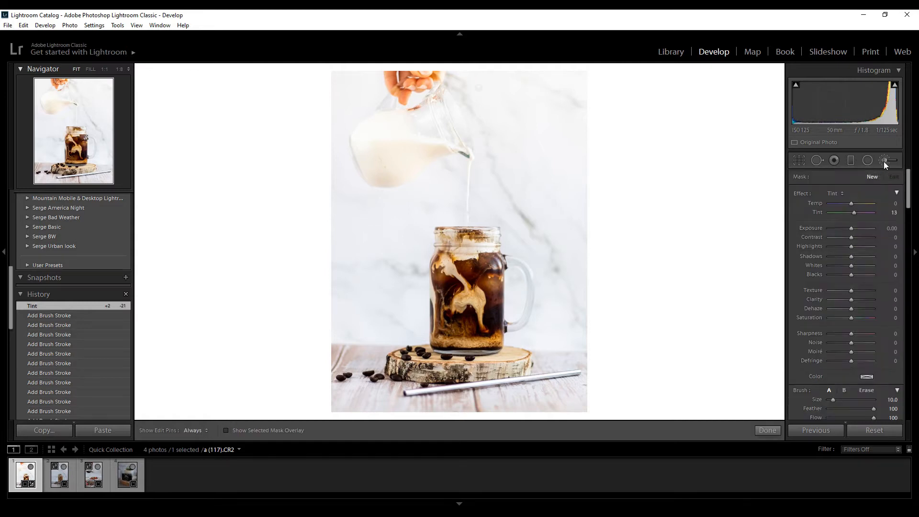
pyautogui.click(837, 193)
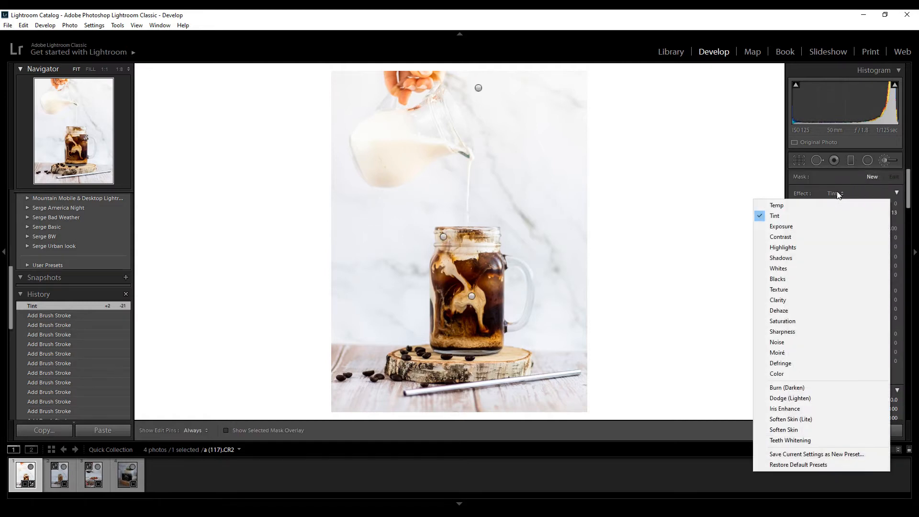
pyautogui.click(789, 206)
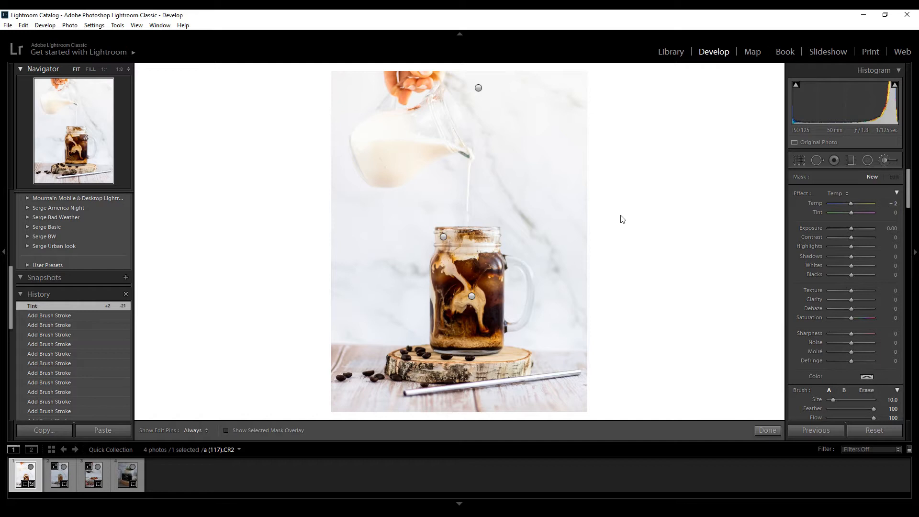
pyautogui.scroll(-5, 459, 318)
pyautogui.moveTo(440, 339)
pyautogui.mouseDown()
pyautogui.moveTo(493, 330)
pyautogui.moveTo(435, 338)
pyautogui.moveTo(488, 334)
pyautogui.moveTo(475, 288)
pyautogui.moveTo(435, 252)
pyautogui.moveTo(467, 276)
pyautogui.moveTo(476, 327)
pyautogui.moveTo(489, 336)
pyautogui.mouseUp()
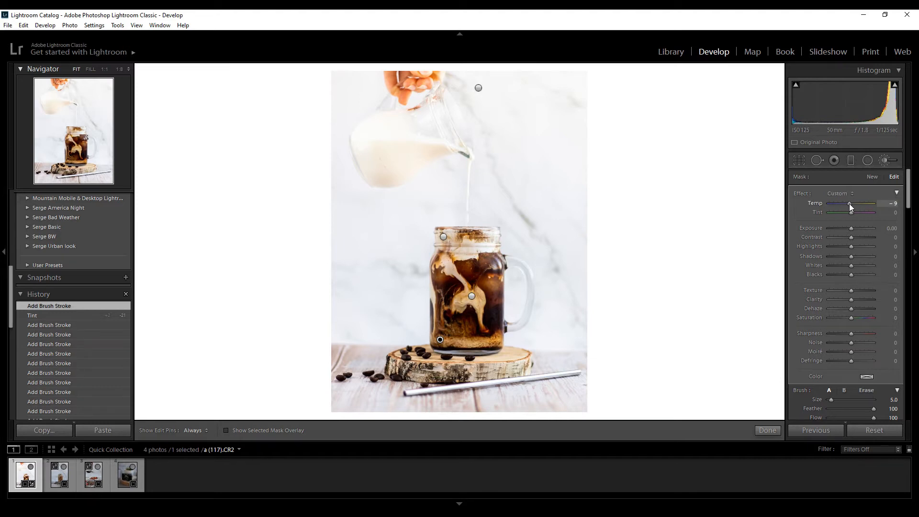
pyautogui.moveTo(849, 203); pyautogui.dragTo(849, 204)
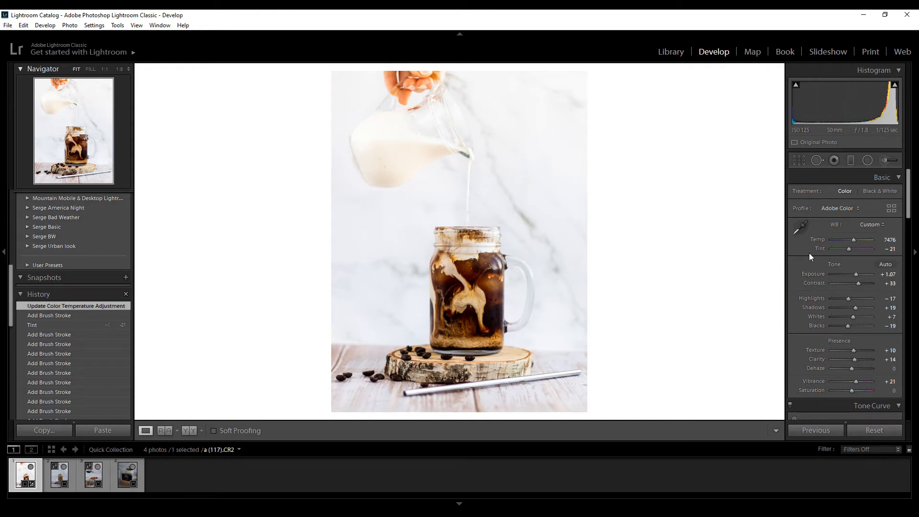
# Compare the original and fully edited coffee photo side by side, and return to the single view.
pyautogui.press('y')
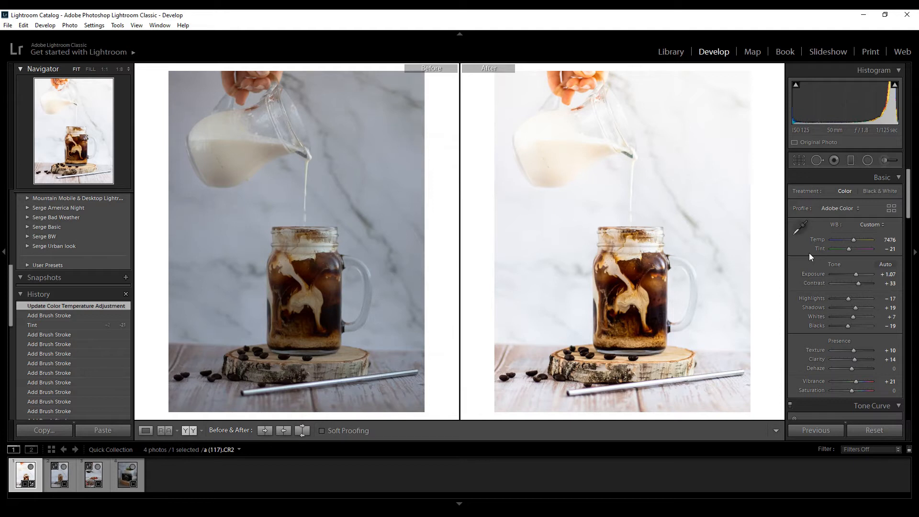
pyautogui.press('y')
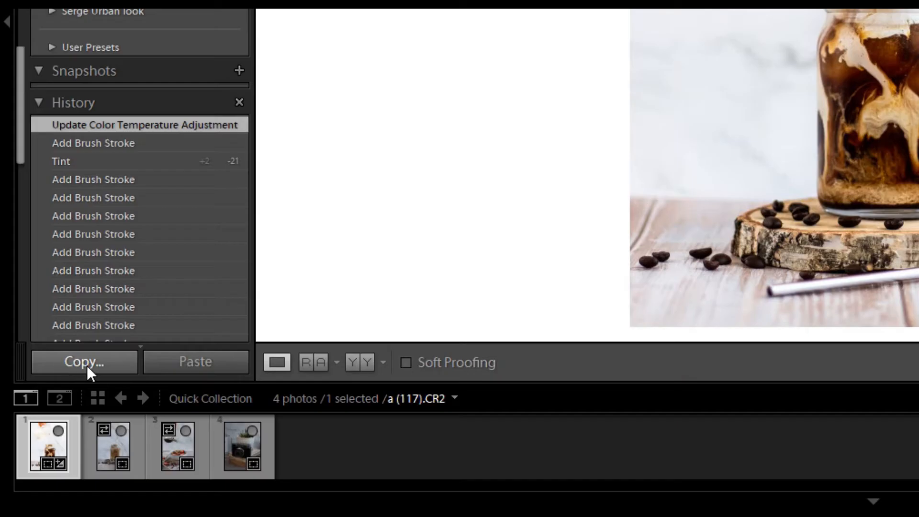
# Copy all edit settings except Spot Removal from a (117).CR2, paste them onto a (121).CR2, and compare the two photos.
pyautogui.click(46, 433)
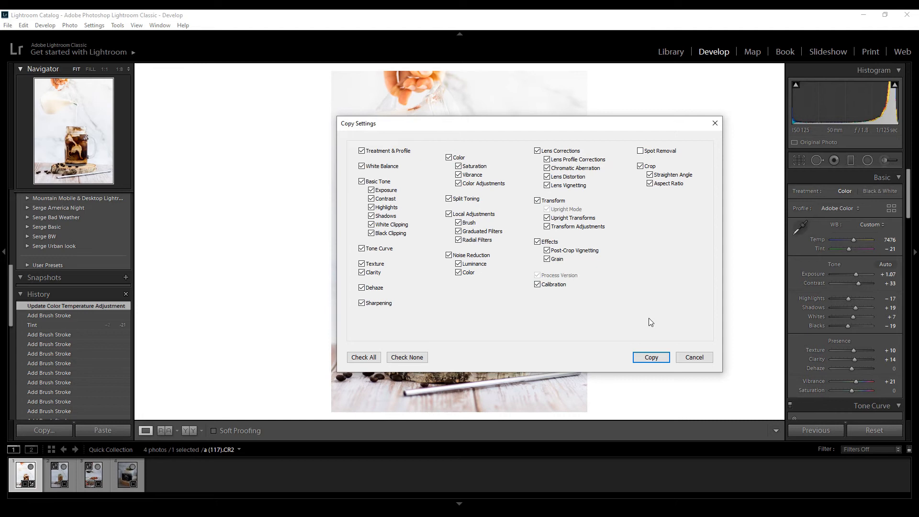
pyautogui.click(647, 358)
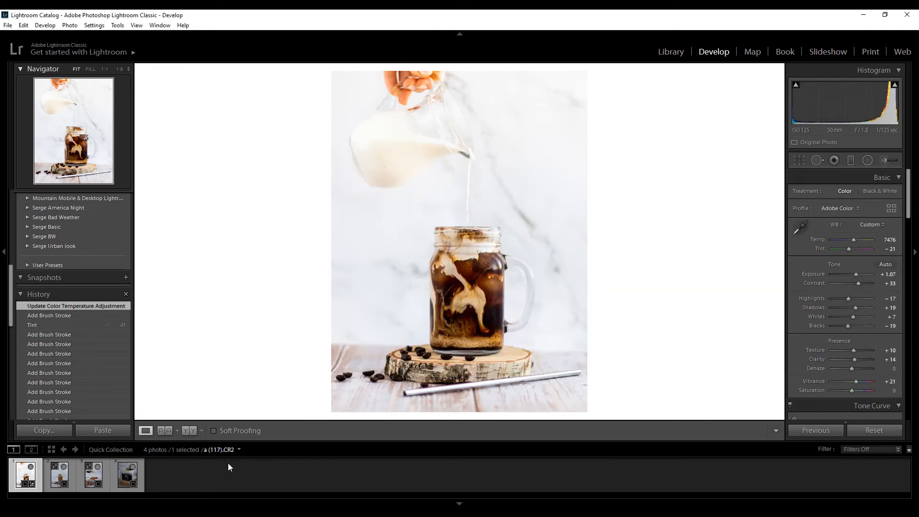
pyautogui.click(56, 481)
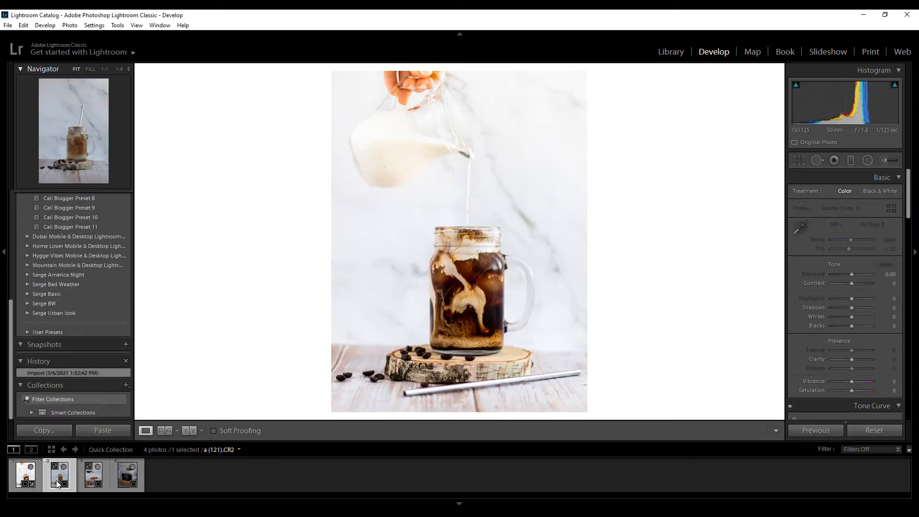
pyautogui.click(102, 429)
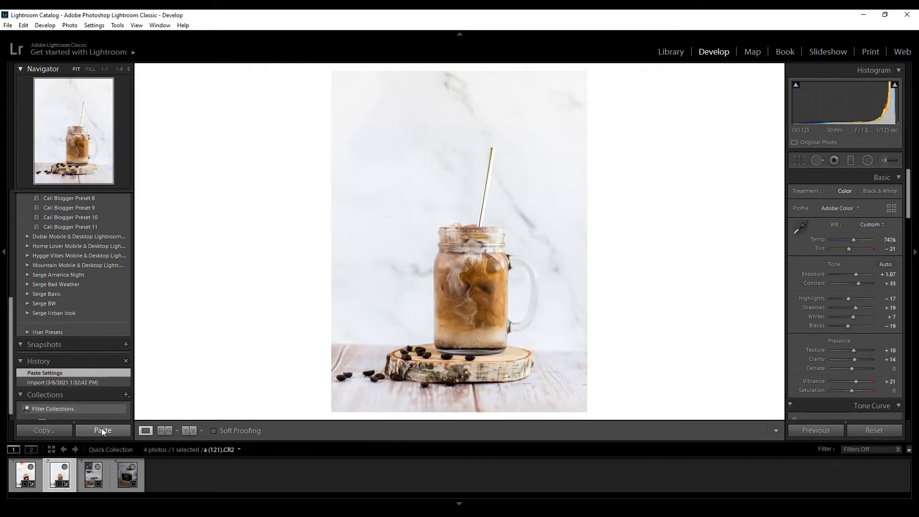
pyautogui.click(25, 474)
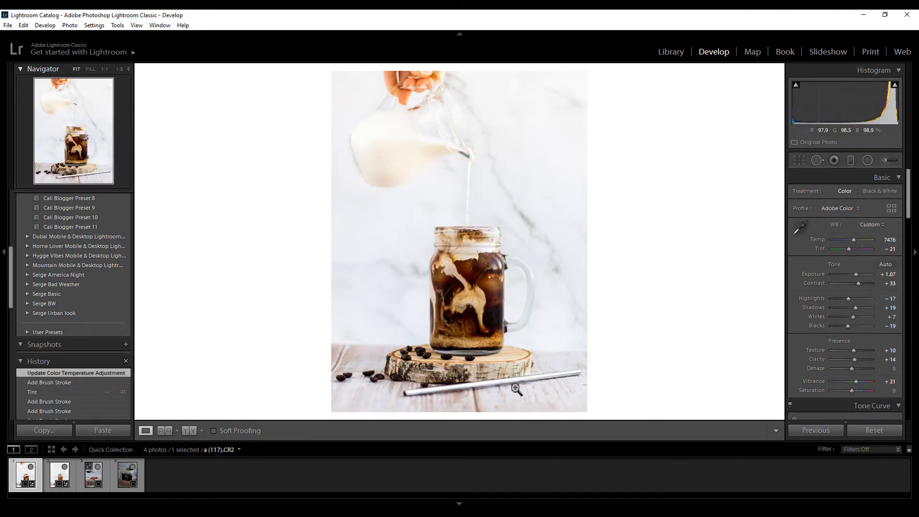
pyautogui.click(60, 474)
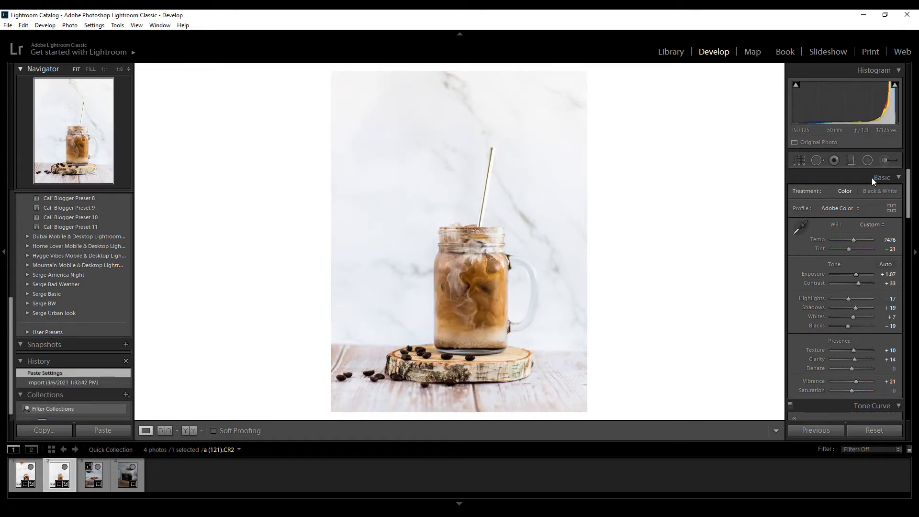
# Paint a new Clarity brush adjustment along the metal straw with Clarity at 24.
pyautogui.click(885, 159)
pyautogui.click(836, 194)
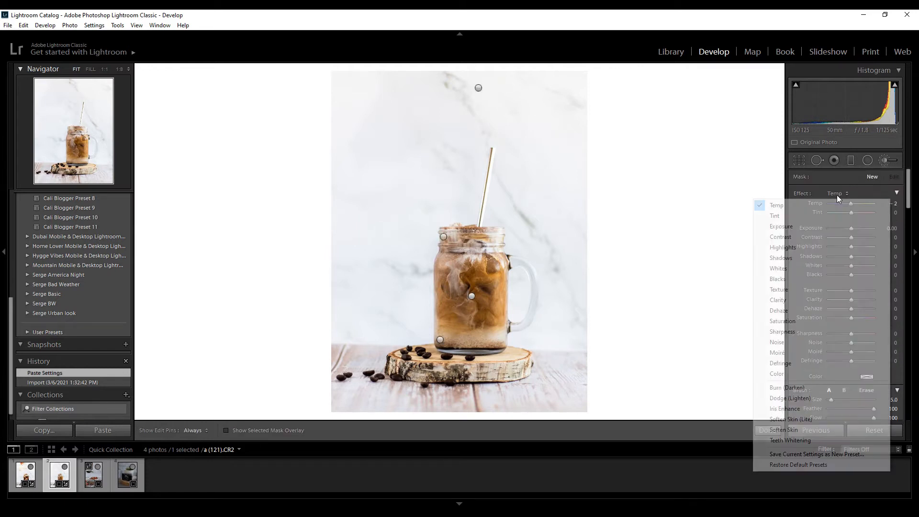
pyautogui.click(800, 299)
pyautogui.scroll(-3, 510, 175)
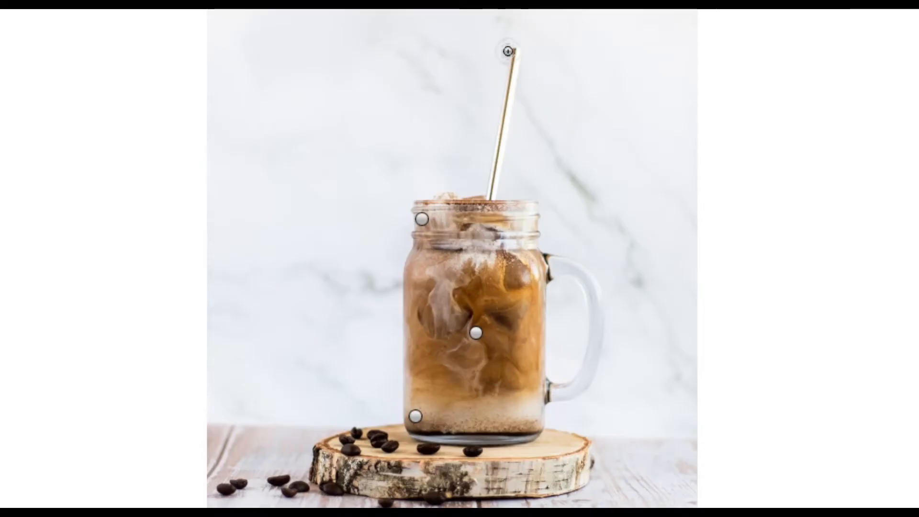
pyautogui.moveTo(490, 150); pyautogui.dragTo(476, 220)
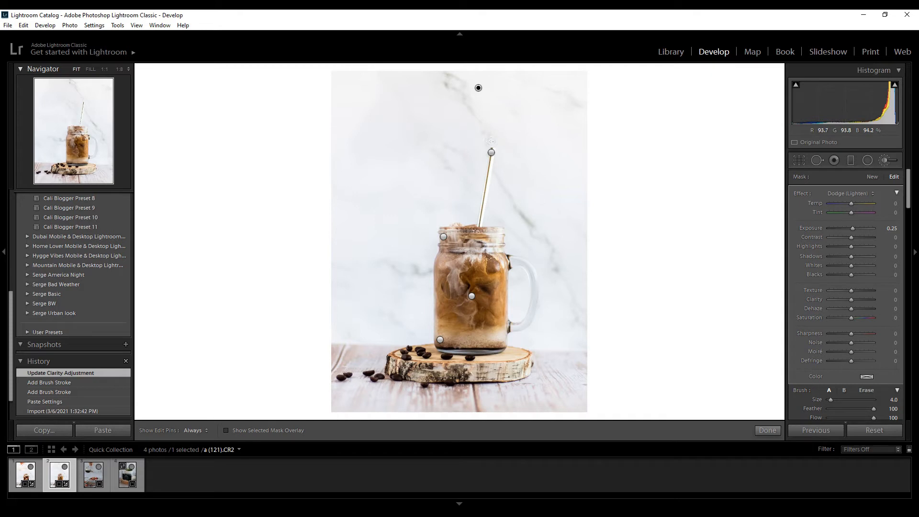
pyautogui.click(491, 153)
# Select the jar's existing Clarity mask, show its overlay, and erase the stray areas from the marble background and the wooden table.
pyautogui.click(444, 237)
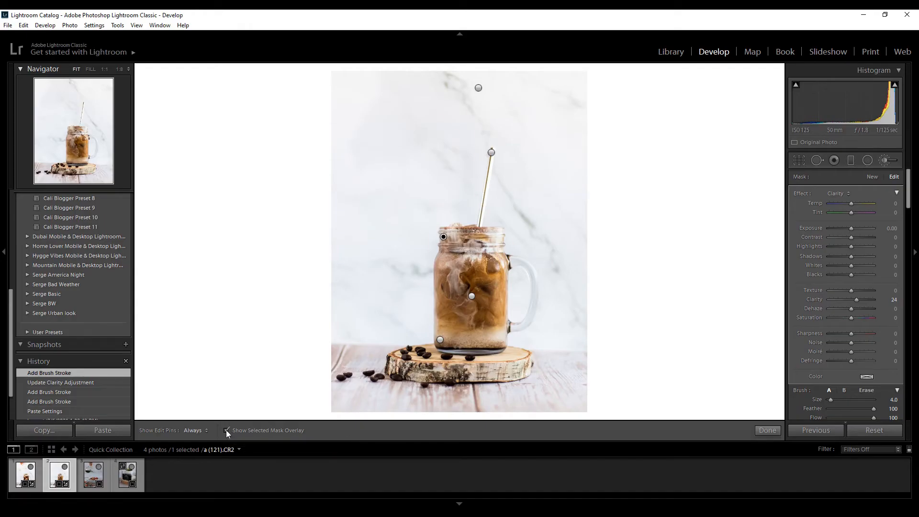
pyautogui.click(226, 431)
pyautogui.moveTo(460, 197)
pyautogui.mouseDown()
pyautogui.moveTo(404, 200)
pyautogui.moveTo(394, 224)
pyautogui.moveTo(422, 207)
pyautogui.mouseUp()
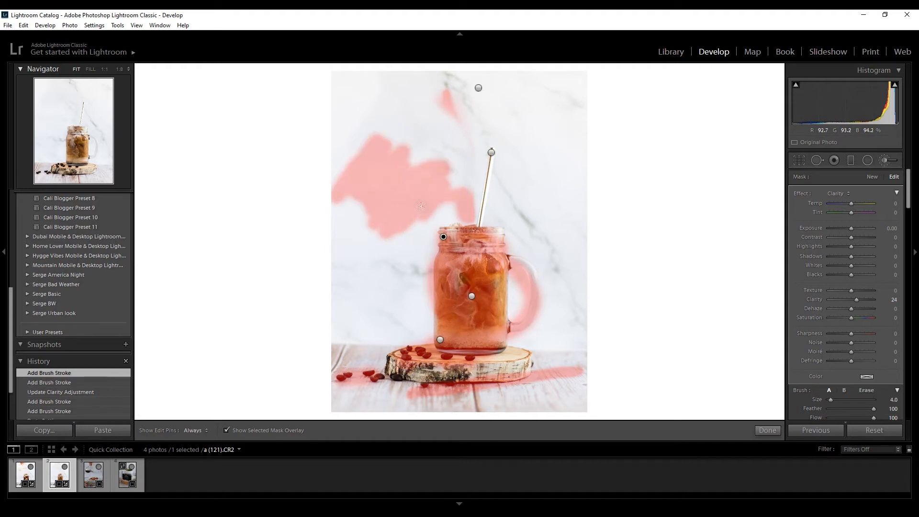
pyautogui.press('alt')
pyautogui.moveTo(390, 144)
pyautogui.mouseDown()
pyautogui.moveTo(285, 238)
pyautogui.moveTo(336, 146)
pyautogui.moveTo(437, 106)
pyautogui.moveTo(444, 170)
pyautogui.moveTo(416, 215)
pyautogui.moveTo(414, 199)
pyautogui.moveTo(459, 199)
pyautogui.moveTo(468, 222)
pyautogui.moveTo(469, 194)
pyautogui.mouseUp()
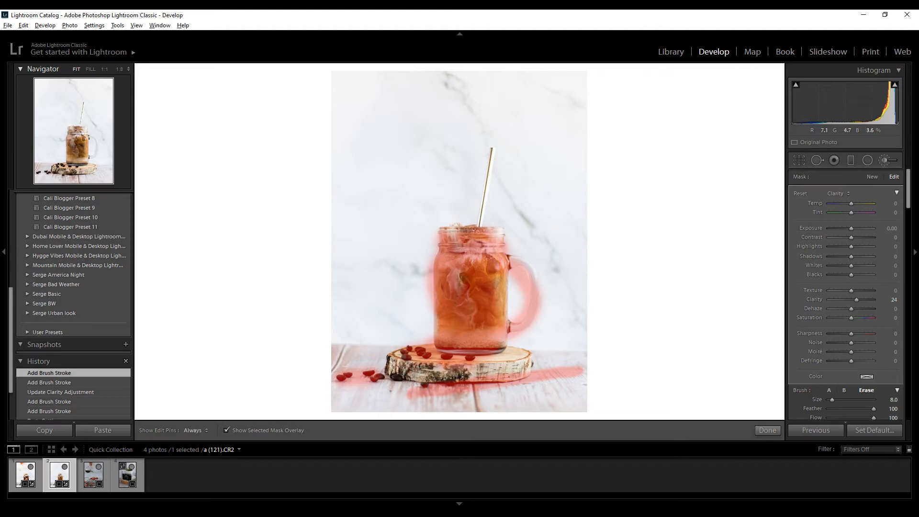
pyautogui.moveTo(570, 364)
pyautogui.mouseDown()
pyautogui.moveTo(412, 395)
pyautogui.moveTo(576, 356)
pyautogui.mouseUp()
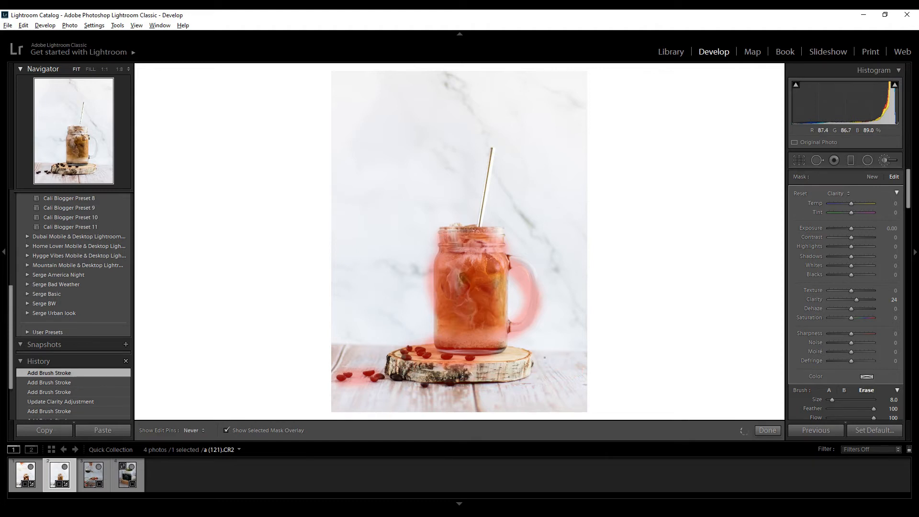
# Set the photo's overall Exposure to +1.31 and return to the adjustment brush.
pyautogui.moveTo(856, 275); pyautogui.dragTo(857, 275)
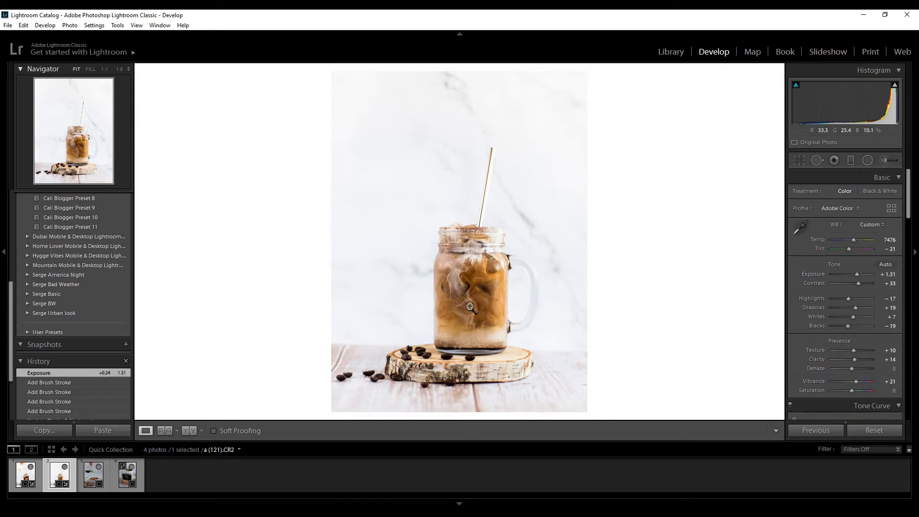
pyautogui.click(885, 160)
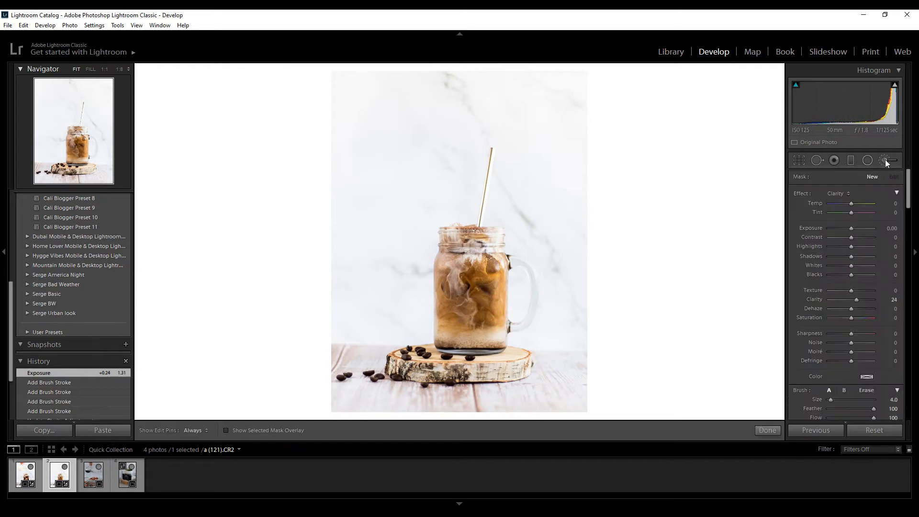
# Examine the export settings for a (121).CR2, including file format, quality, color space, sizing and metadata, and close them without exporting.
pyautogui.rightClick(50, 484)
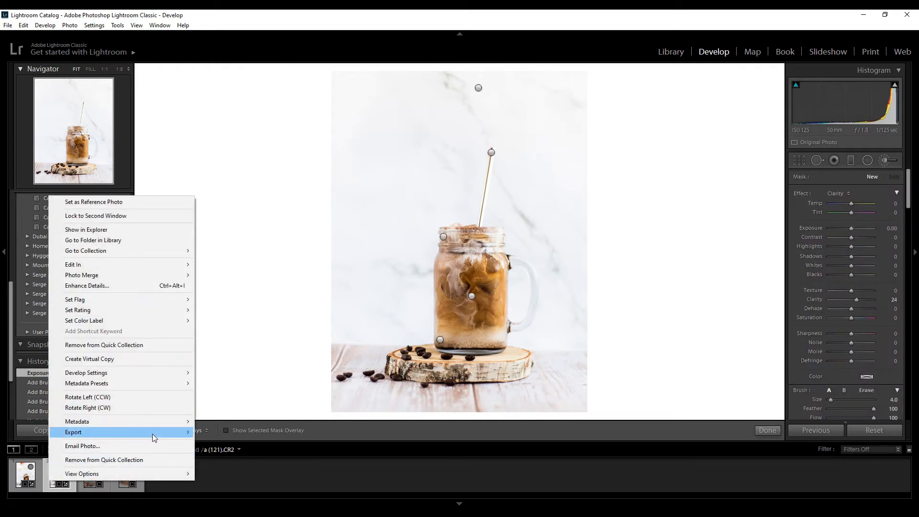
pyautogui.moveTo(170, 433)
pyautogui.click(219, 433)
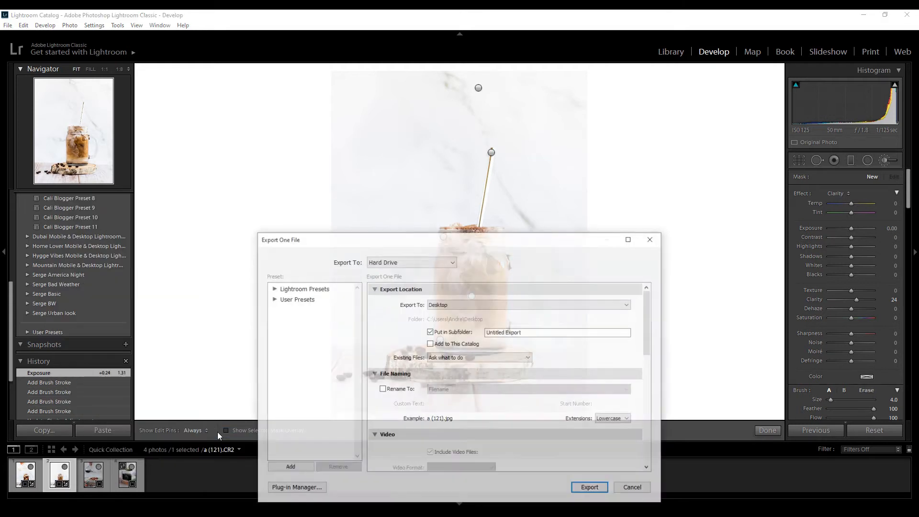
pyautogui.scroll(-5, 457, 376)
pyautogui.scroll(-1, 458, 375)
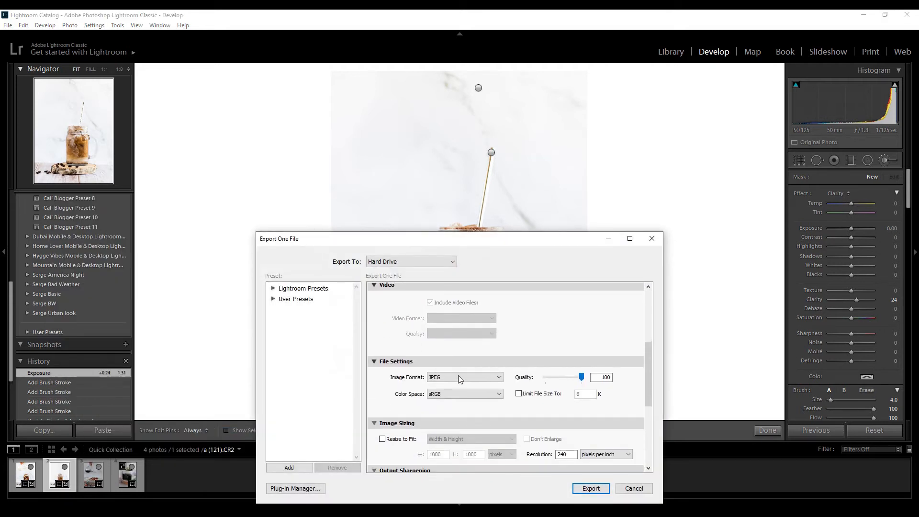
pyautogui.scroll(-1, 530, 419)
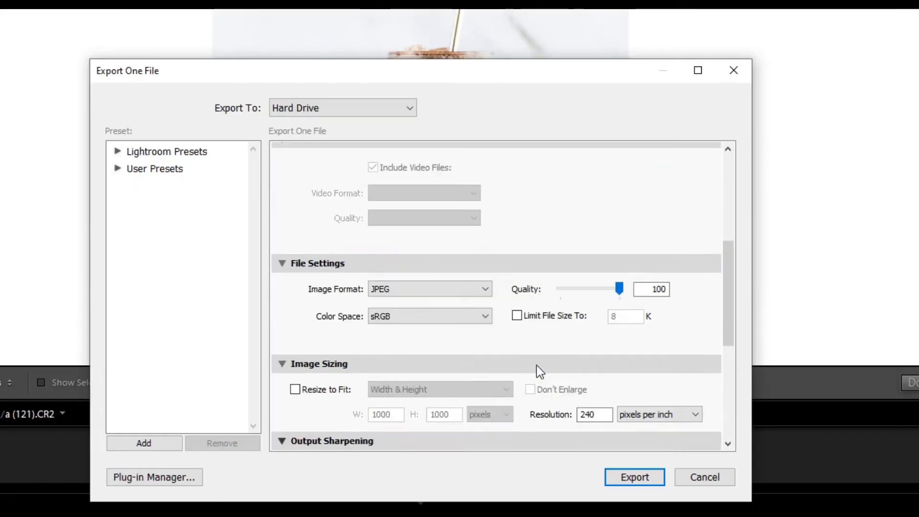
pyautogui.scroll(1, 530, 419)
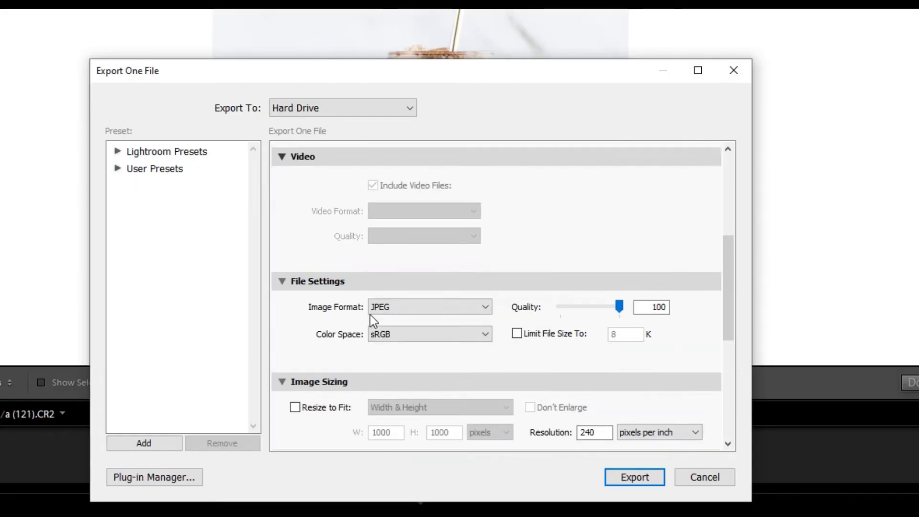
pyautogui.scroll(-4, 410, 314)
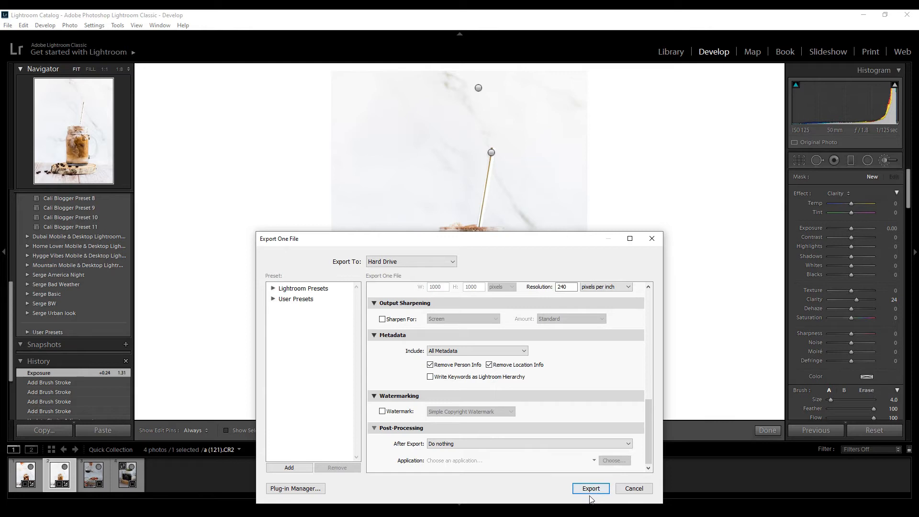
pyautogui.click(644, 489)
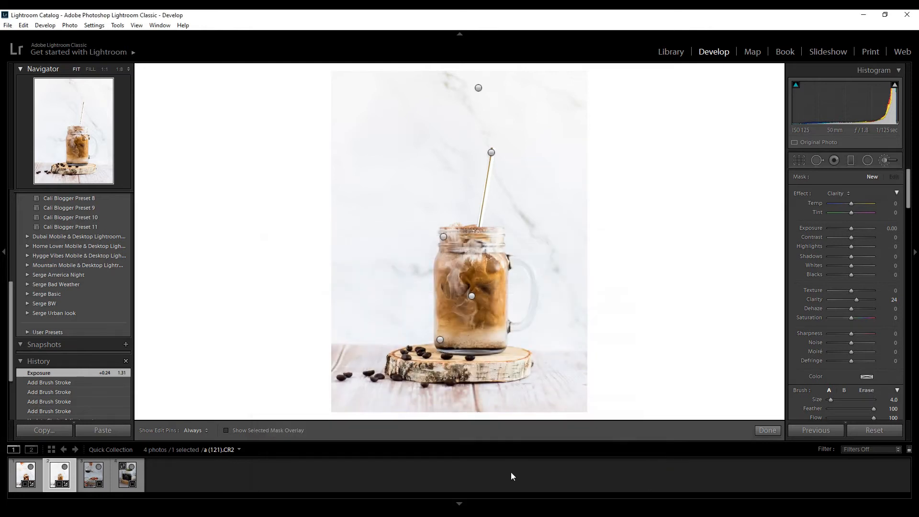
# Open a (146).CR2 for editing and set its Exposure to +1.43 and Contrast to +38.
pyautogui.click(85, 476)
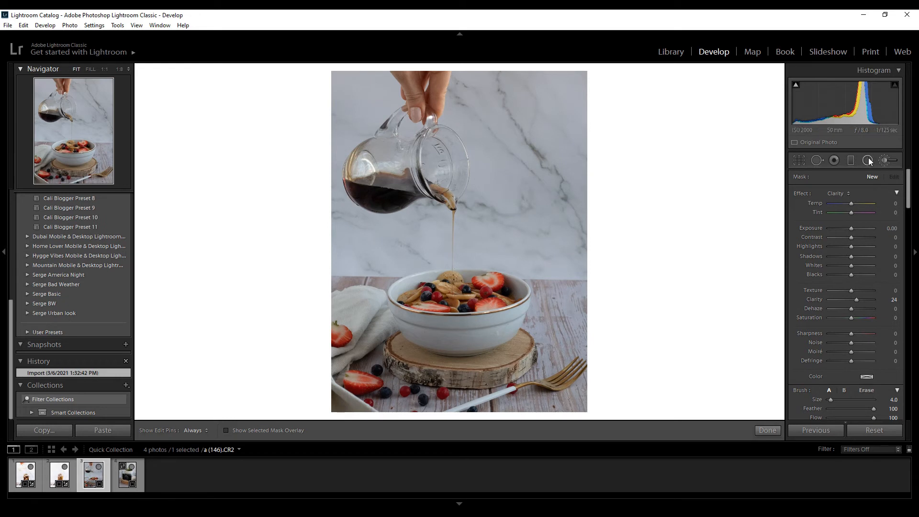
pyautogui.click(883, 163)
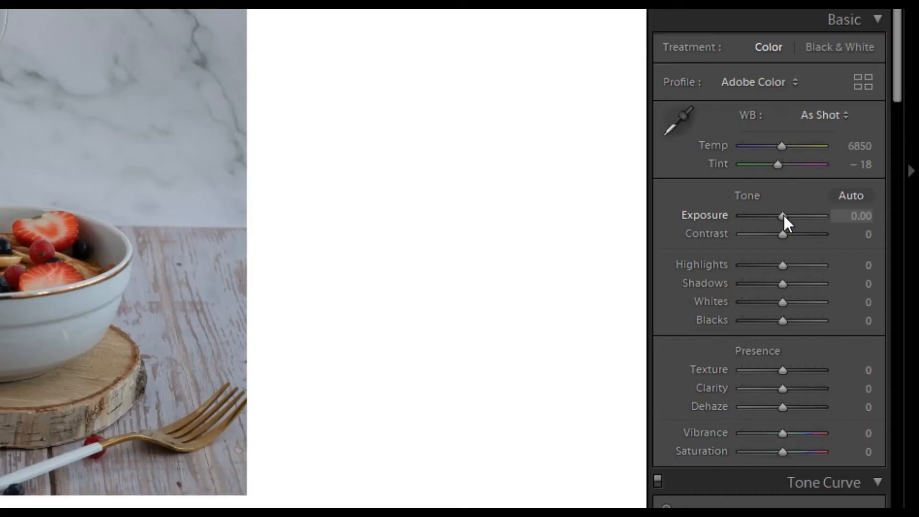
pyautogui.moveTo(783, 214); pyautogui.dragTo(795, 222)
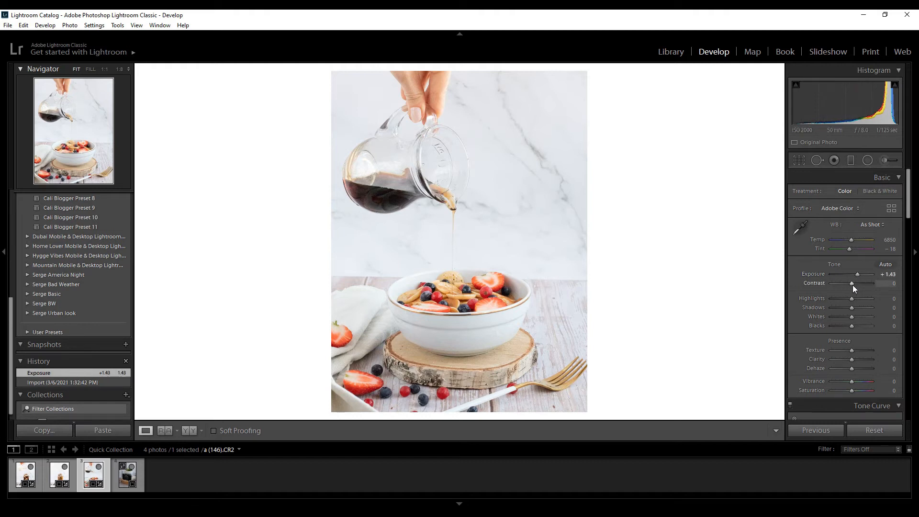
pyautogui.moveTo(851, 285); pyautogui.dragTo(860, 287)
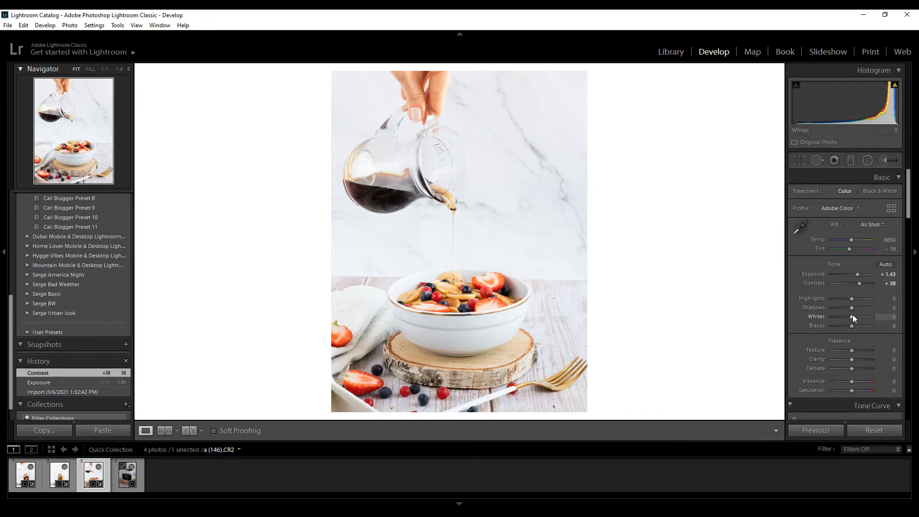
# Set Whites to +19, Highlights to -14, Texture to +10, Clarity to +7 and Vibrance to +5.
pyautogui.moveTo(854, 315); pyautogui.dragTo(856, 316)
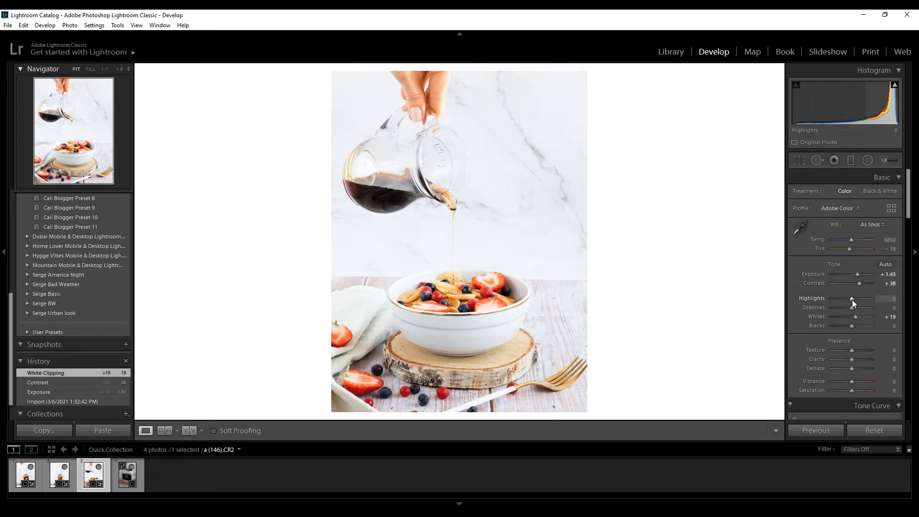
pyautogui.moveTo(852, 300); pyautogui.dragTo(849, 299)
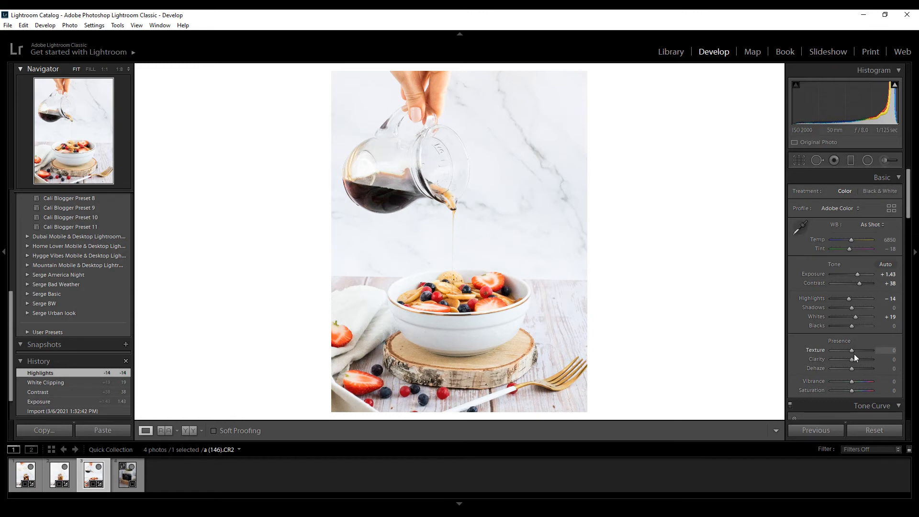
pyautogui.moveTo(854, 354); pyautogui.dragTo(854, 361)
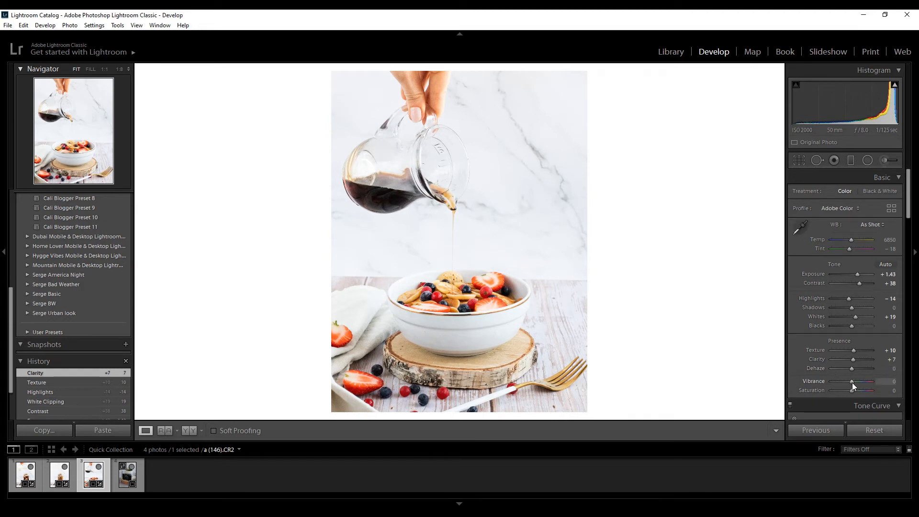
pyautogui.moveTo(852, 383); pyautogui.dragTo(853, 383)
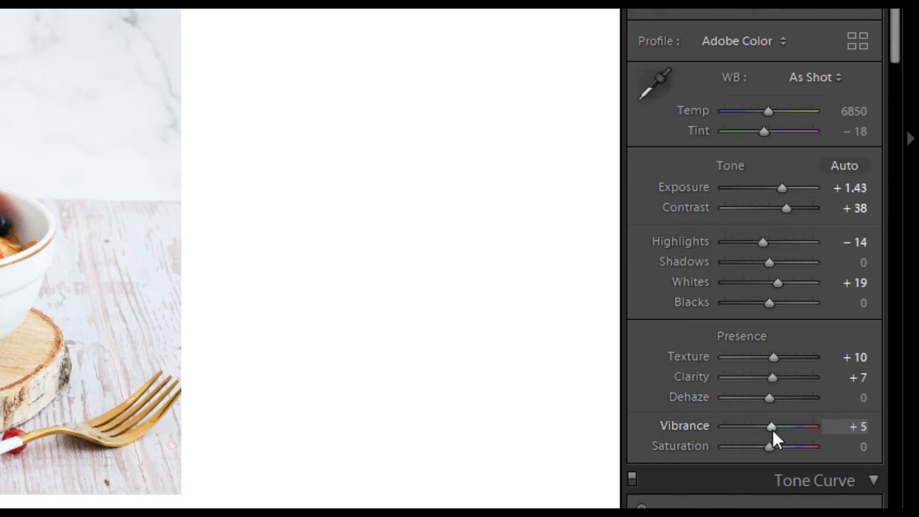
# Set the sharpening Masking to 67 on the bowl photo while previewing the edge mask.
pyautogui.scroll(-5, 755, 375)
pyautogui.scroll(-3, 845, 359)
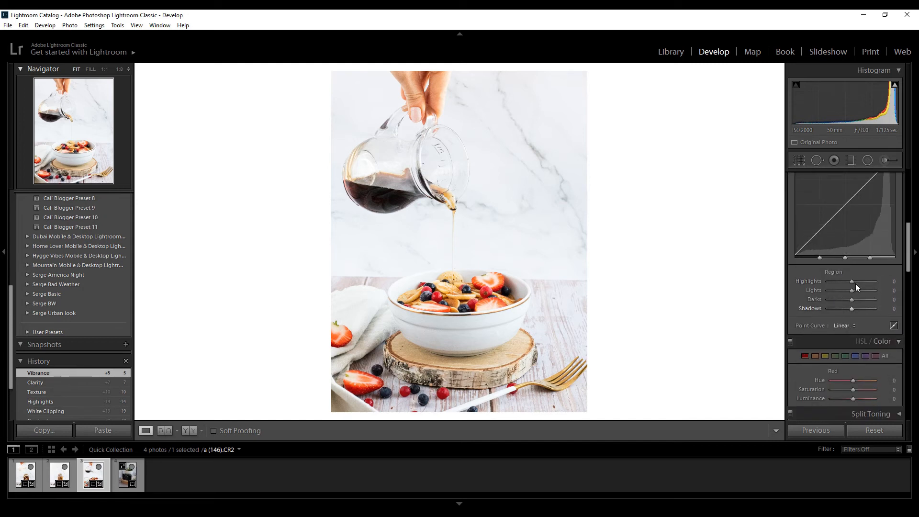
pyautogui.scroll(-5, 828, 316)
pyautogui.scroll(-1, 834, 319)
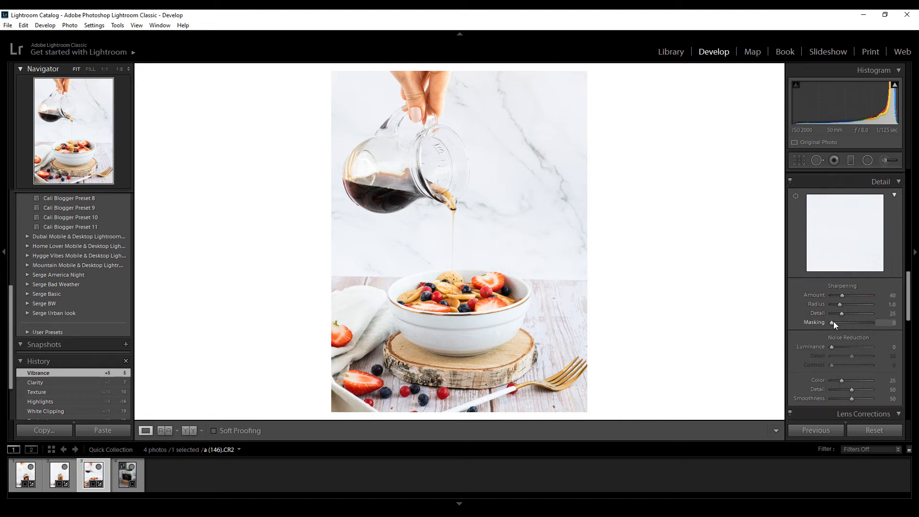
pyautogui.press('alt')
pyautogui.moveTo(833, 320); pyautogui.dragTo(860, 326)
# Zoom the detail preview in on the food in the bowl and set the sharpening Amount to 61.
pyautogui.click(845, 259)
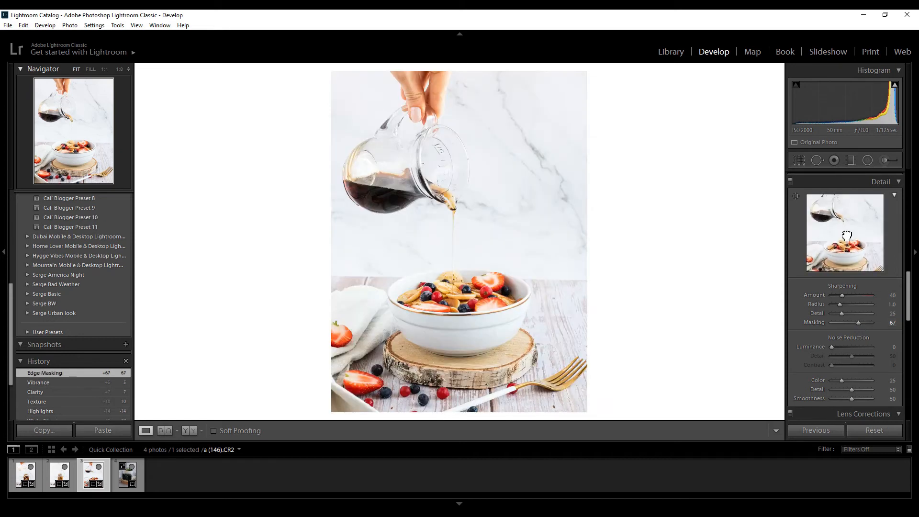
pyautogui.click(847, 233)
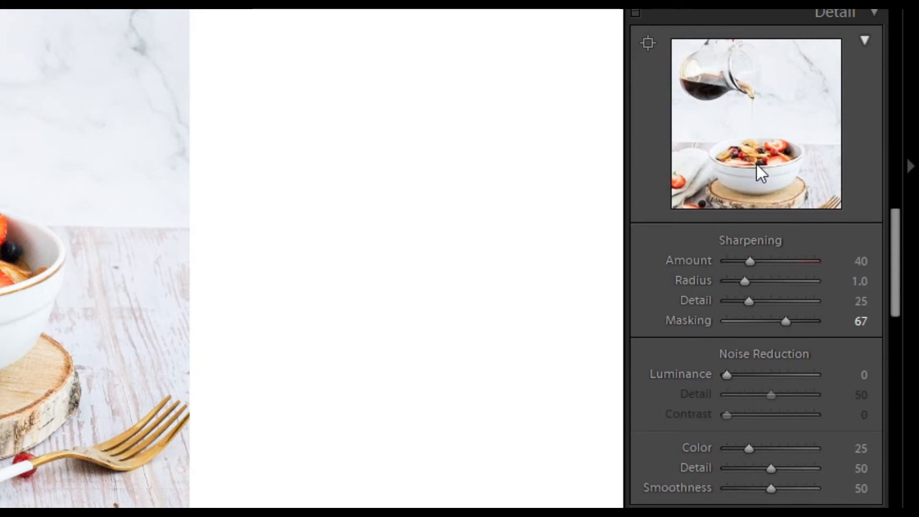
pyautogui.click(845, 253)
pyautogui.moveTo(766, 105); pyautogui.dragTo(798, 168)
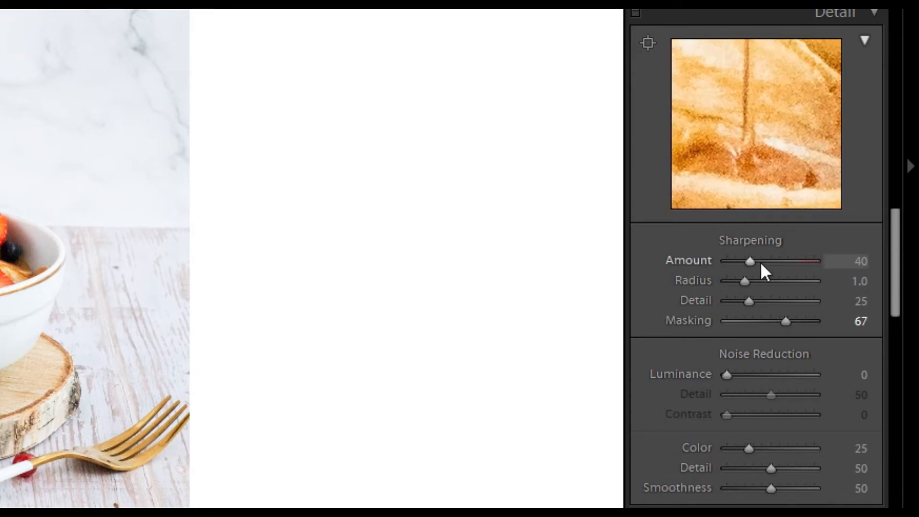
pyautogui.moveTo(751, 259); pyautogui.dragTo(753, 262)
pyautogui.moveTo(765, 269); pyautogui.dragTo(765, 269)
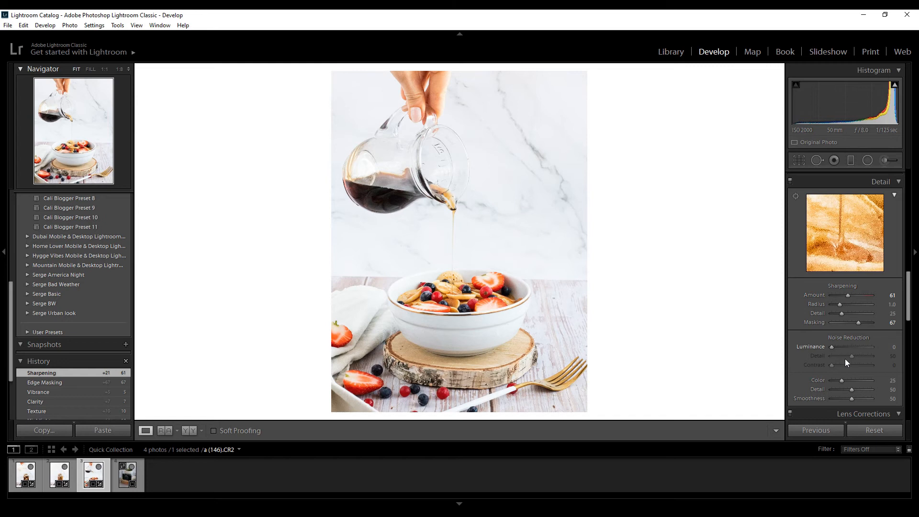
# Toggle the lens profile corrections to compare the photo with and without them, and leave them enabled.
pyautogui.scroll(-3, 845, 358)
pyautogui.click(795, 297)
pyautogui.click(794, 297)
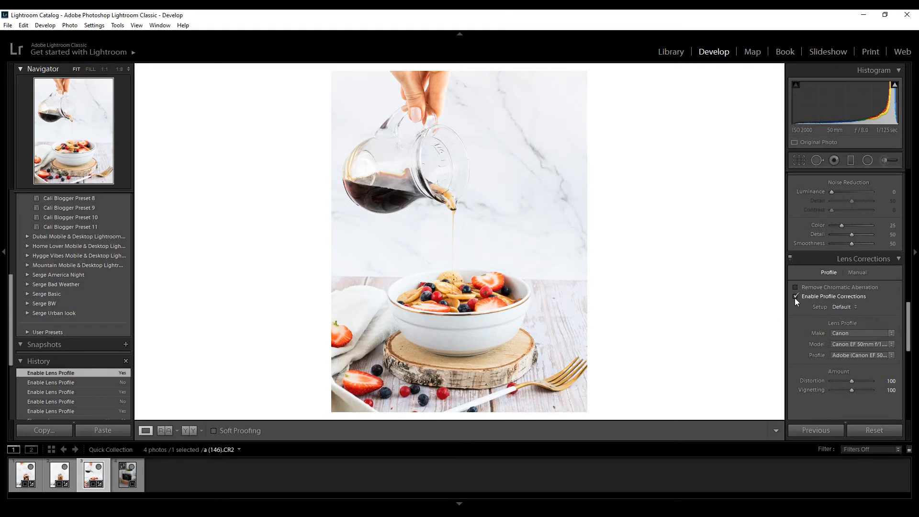
pyautogui.click(795, 297)
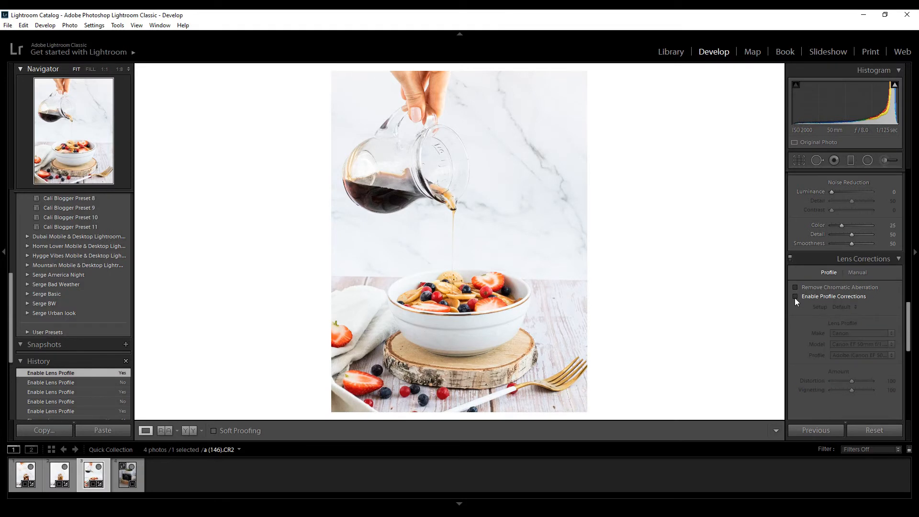
pyautogui.click(795, 297)
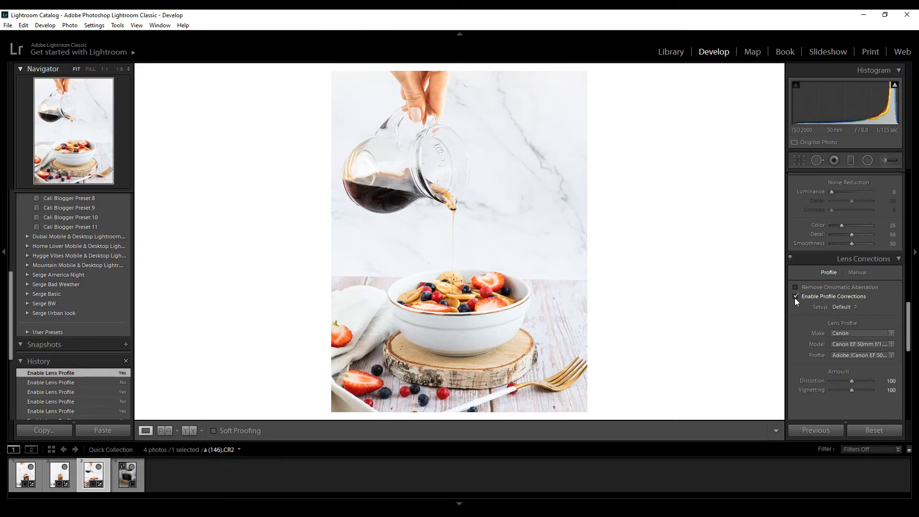
# Paint an adjustment brush stroke with Clarity 24 over the dark syrup at the jug's spout.
pyautogui.scroll(10, 877, 244)
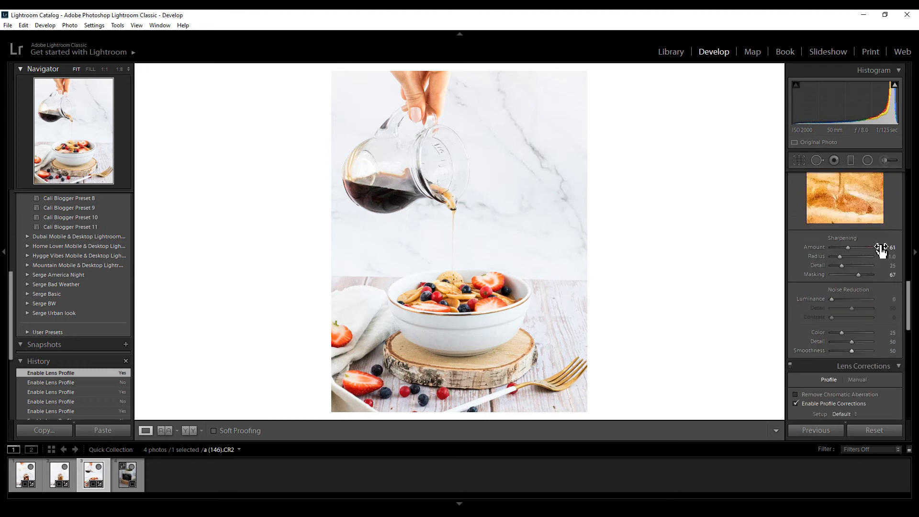
pyautogui.click(883, 160)
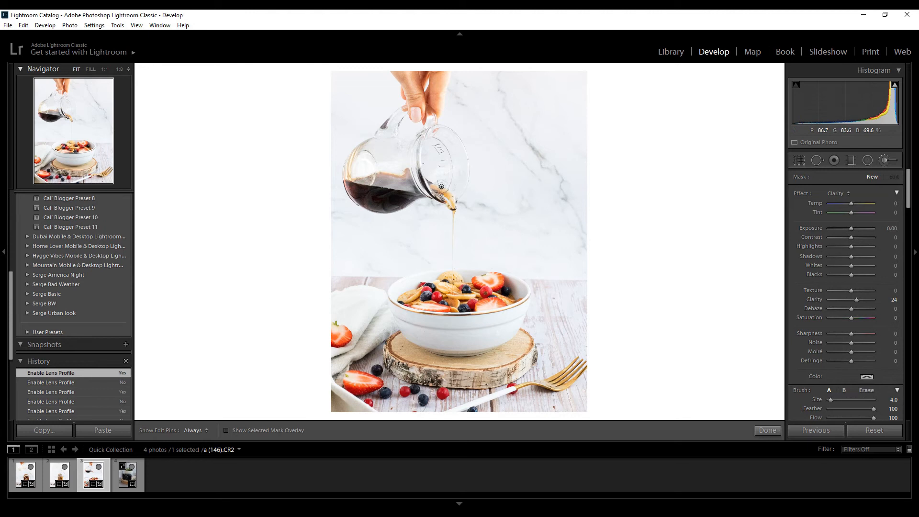
pyautogui.click(68, 116)
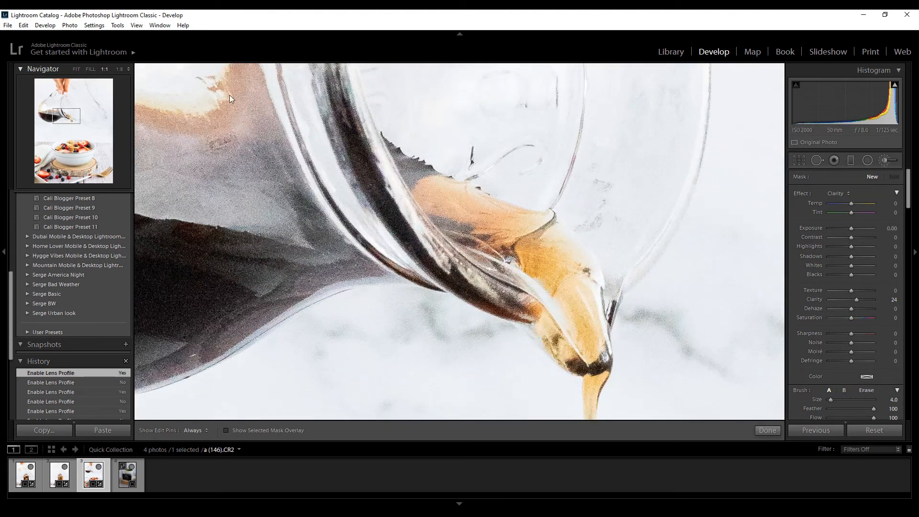
pyautogui.scroll(4, 557, 276)
pyautogui.scroll(3, 526, 246)
pyautogui.press('h')
pyautogui.moveTo(583, 269)
pyautogui.mouseDown()
pyautogui.moveTo(567, 365)
pyautogui.moveTo(529, 309)
pyautogui.mouseUp()
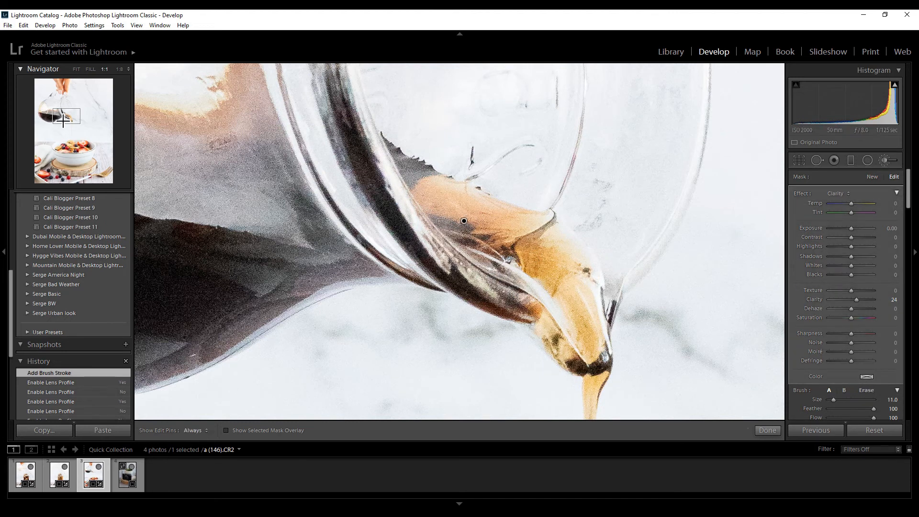
pyautogui.press('z')
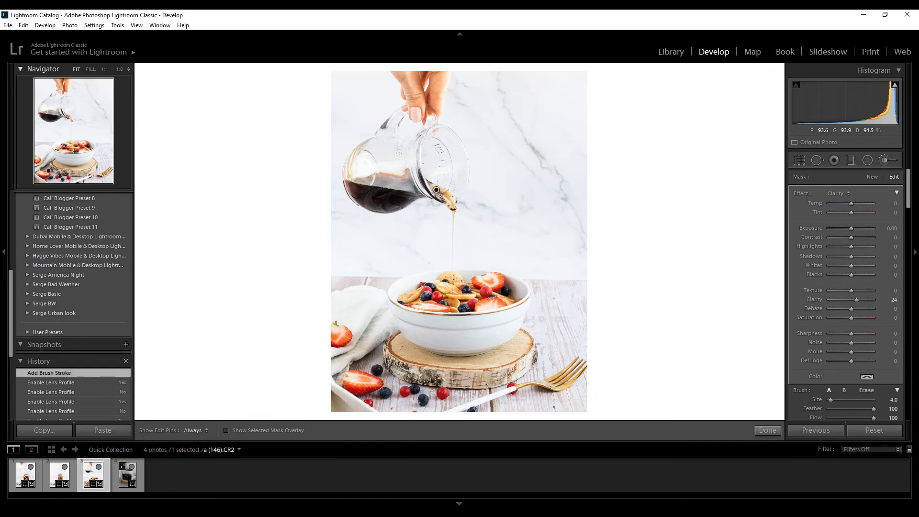
# Add further Clarity 24 brush strokes from the spout along the syrup stream, and compare the bowl photo before and after editing.
pyautogui.press('h')
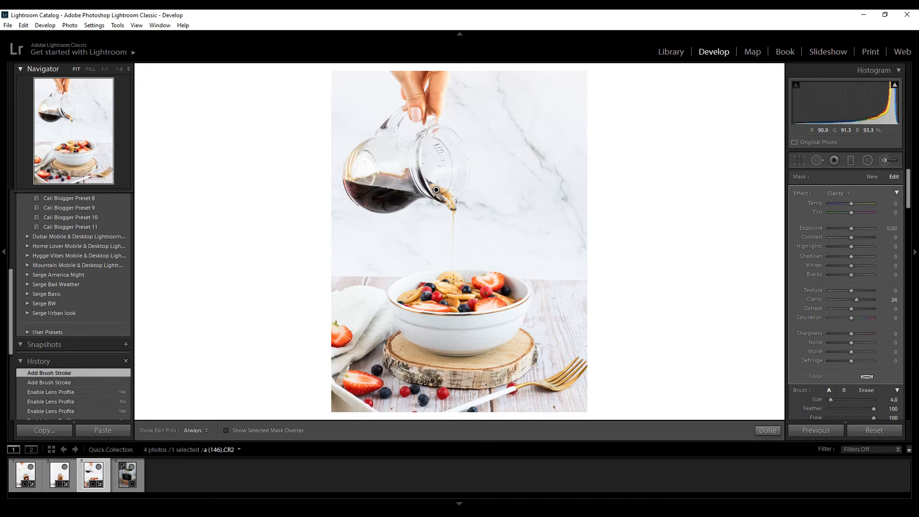
pyautogui.scroll(-3, 453, 206)
pyautogui.scroll(1, 459, 213)
pyautogui.press('h')
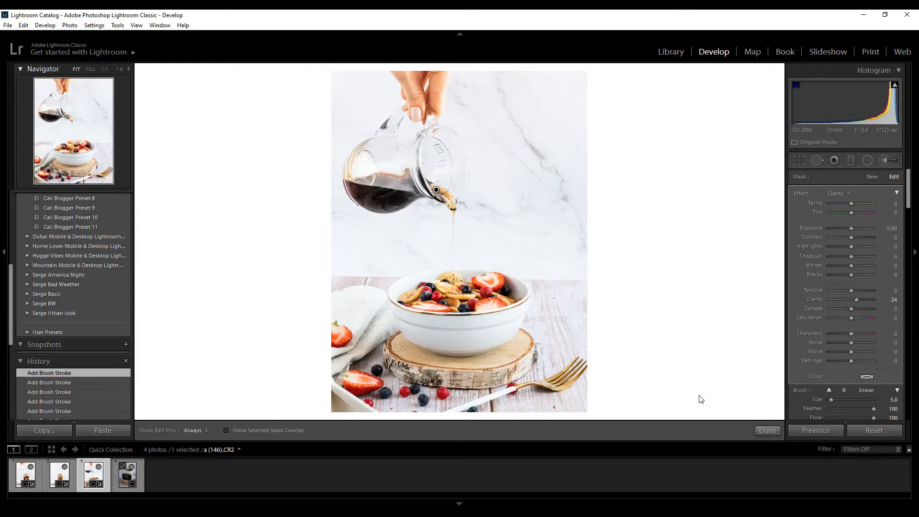
pyautogui.click(885, 159)
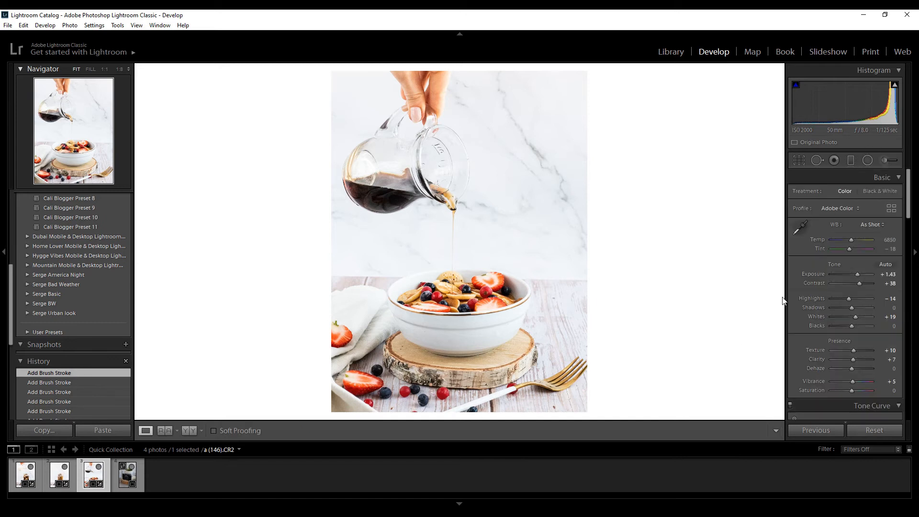
pyautogui.press('y')
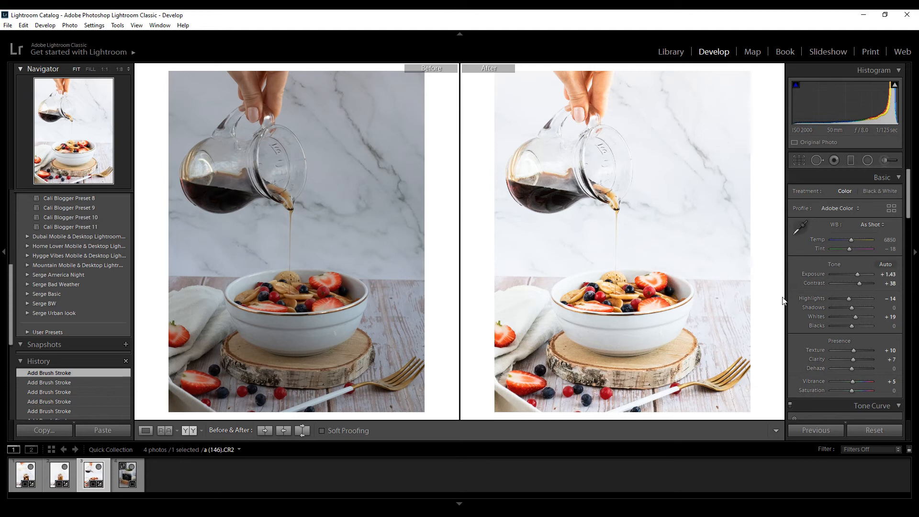
pyautogui.press('y')
# Open the vintage camera photo, set its Exposure to +2.02 and compare it before and after.
pyautogui.click(118, 478)
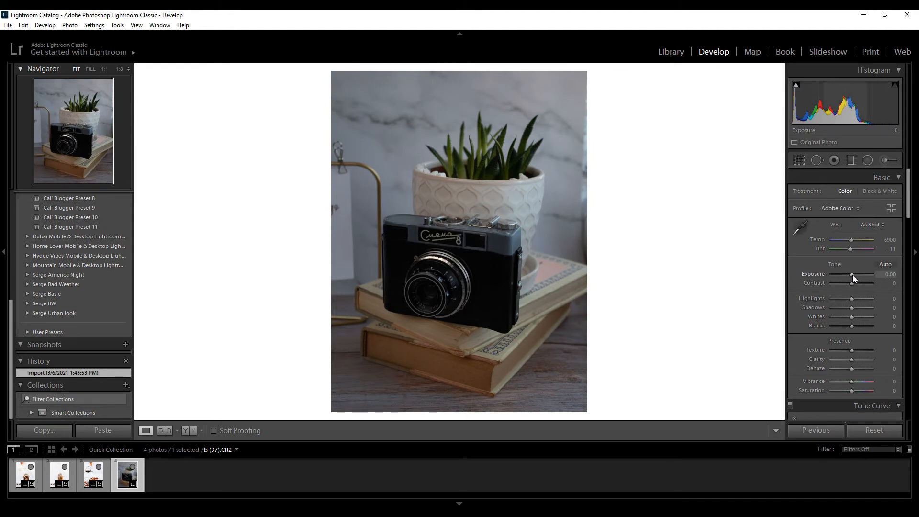
pyautogui.moveTo(851, 275); pyautogui.dragTo(860, 278)
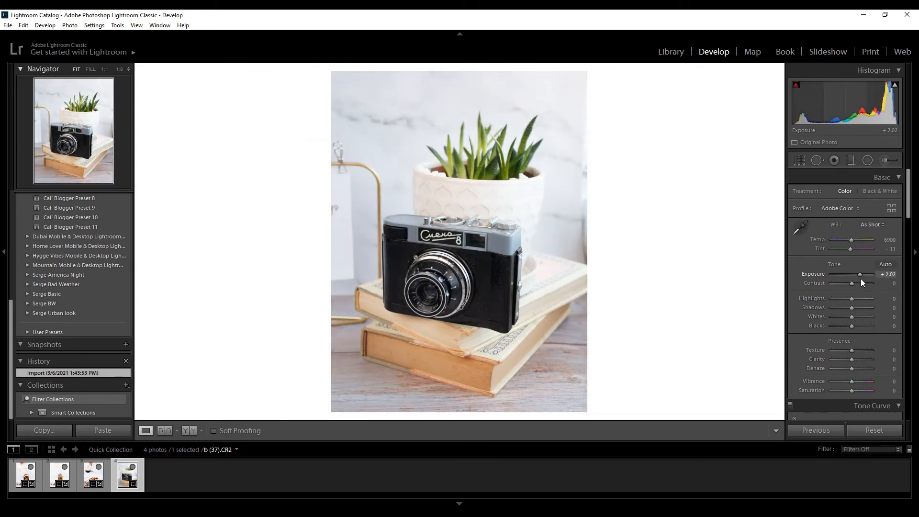
pyautogui.press('y')
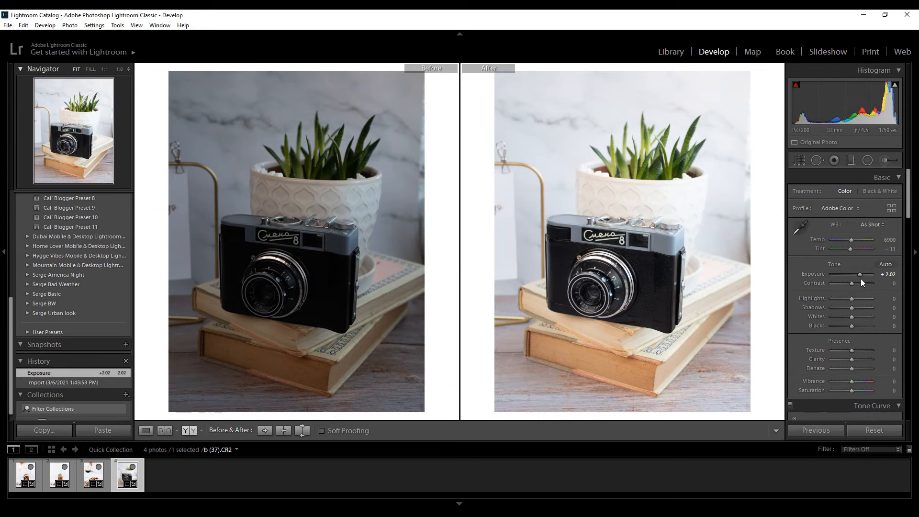
pyautogui.press('y')
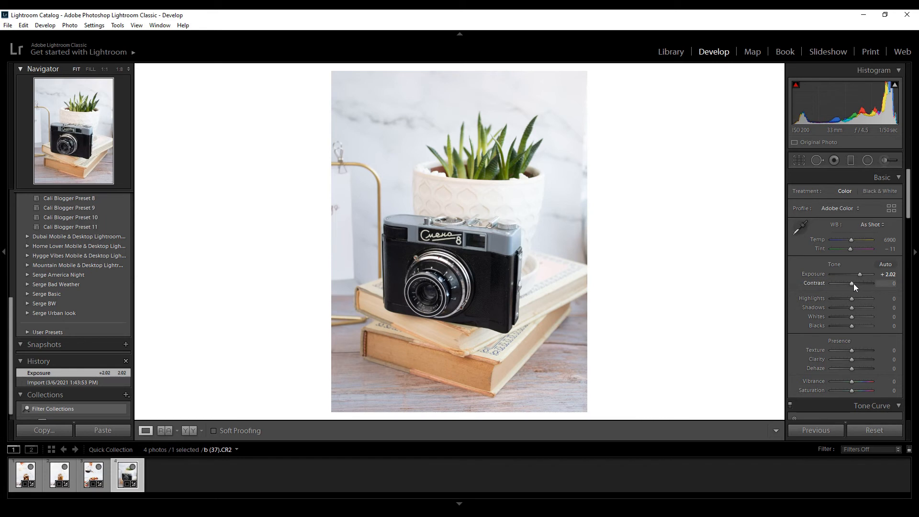
# Set Contrast to +14, Shadows to +26, Whites to +17, Blacks to -7, Texture to +14, Clarity to +7 and Vibrance to +19.
pyautogui.moveTo(853, 284); pyautogui.dragTo(855, 286)
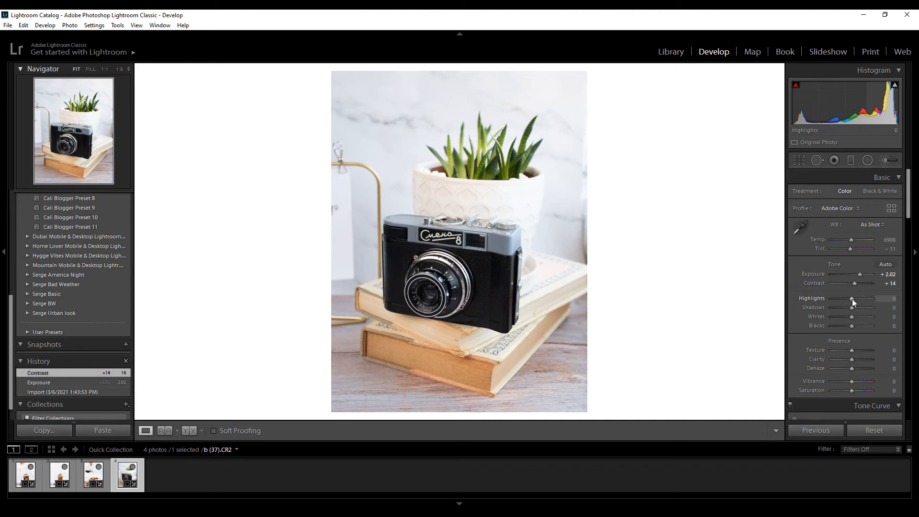
pyautogui.moveTo(854, 308); pyautogui.dragTo(857, 308)
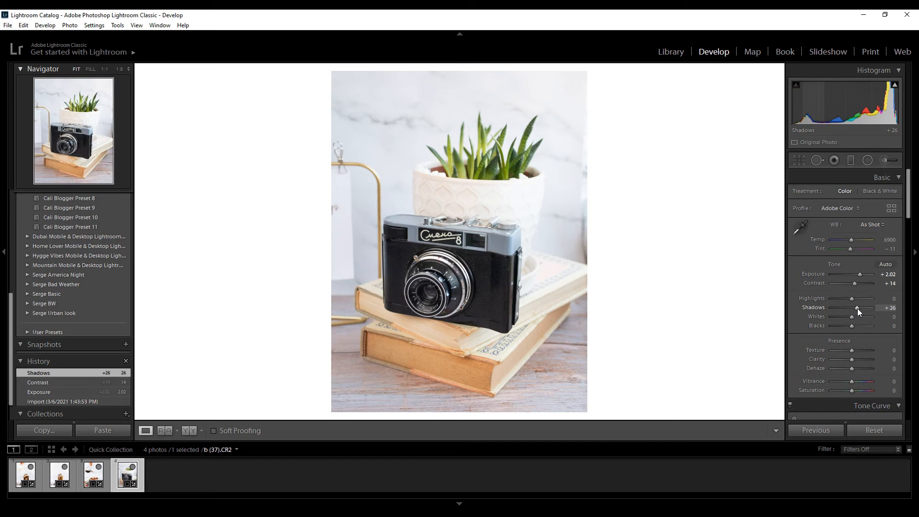
pyautogui.moveTo(853, 317); pyautogui.dragTo(857, 318)
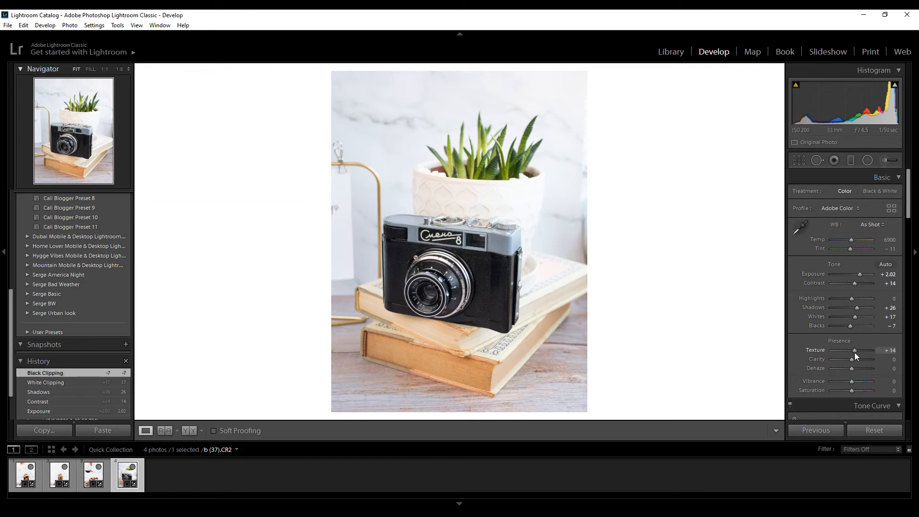
pyautogui.moveTo(853, 360); pyautogui.dragTo(854, 360)
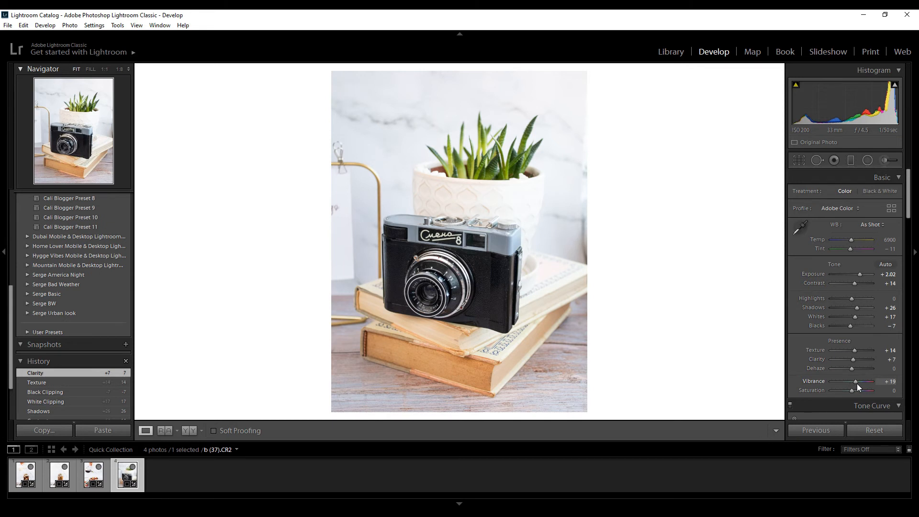
# Raise the tone curve's Darks to +26 on the camera photo.
pyautogui.scroll(-5, 828, 338)
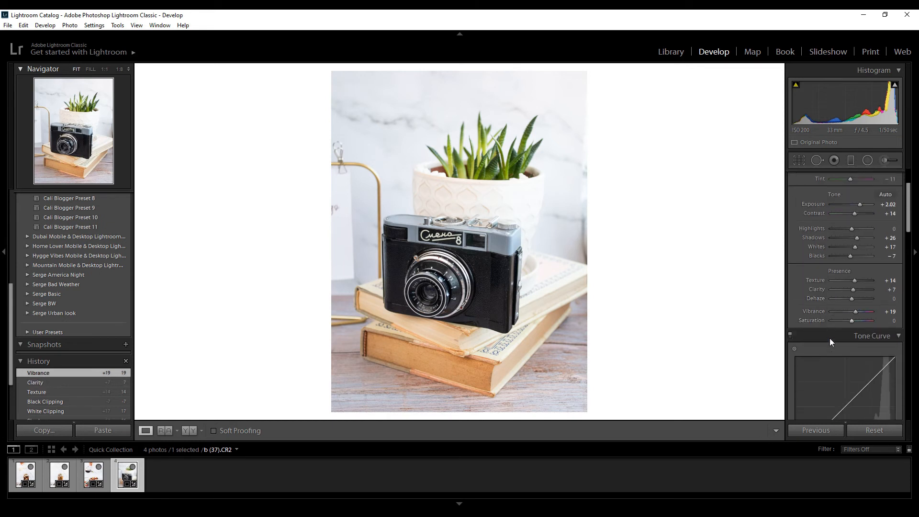
pyautogui.scroll(-4, 828, 338)
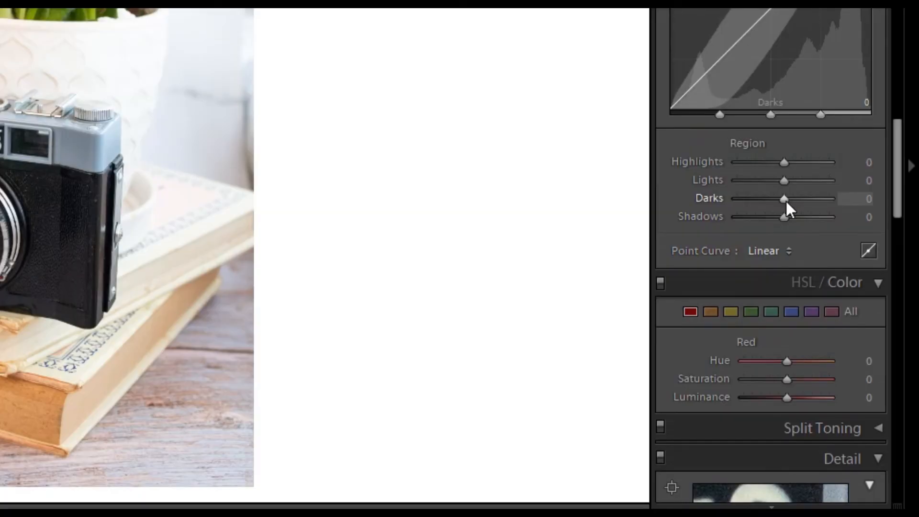
pyautogui.moveTo(785, 200); pyautogui.dragTo(797, 206)
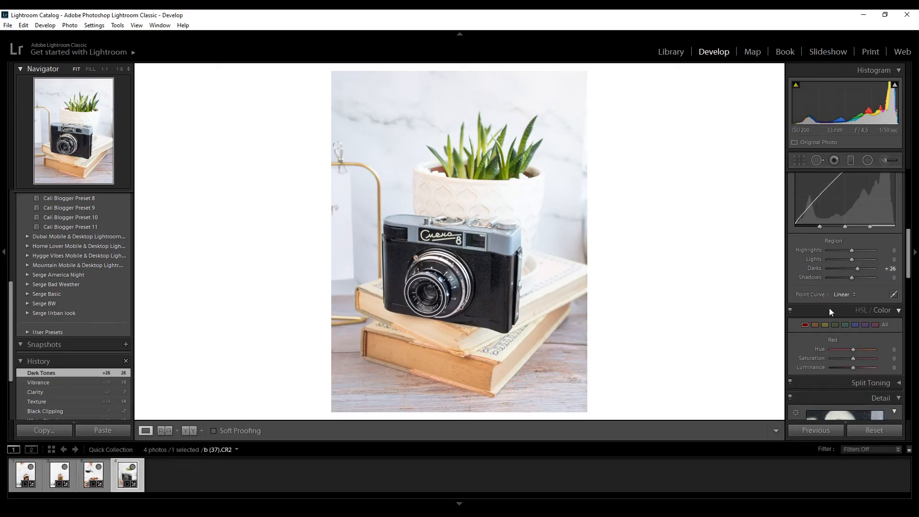
# Set the sharpening Masking to 70 and Amount to 80 on the camera photo.
pyautogui.scroll(-6, 829, 308)
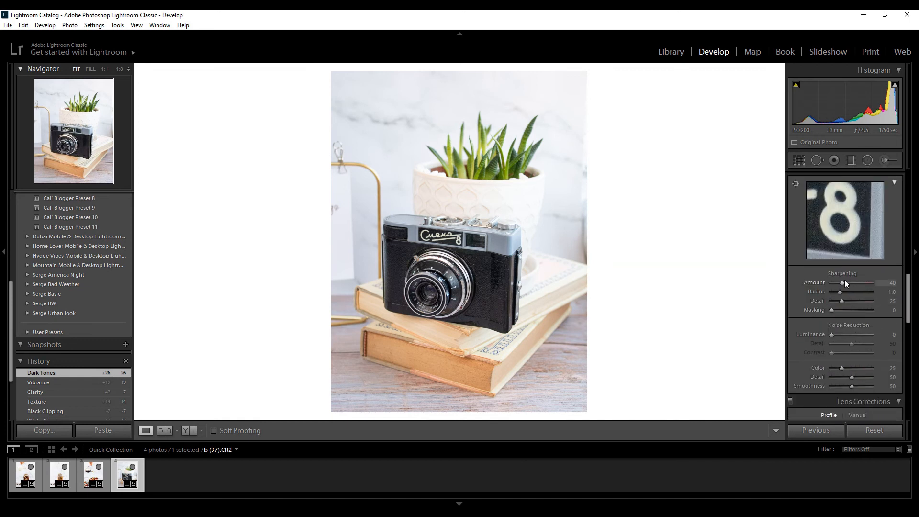
pyautogui.moveTo(832, 310); pyautogui.dragTo(860, 314)
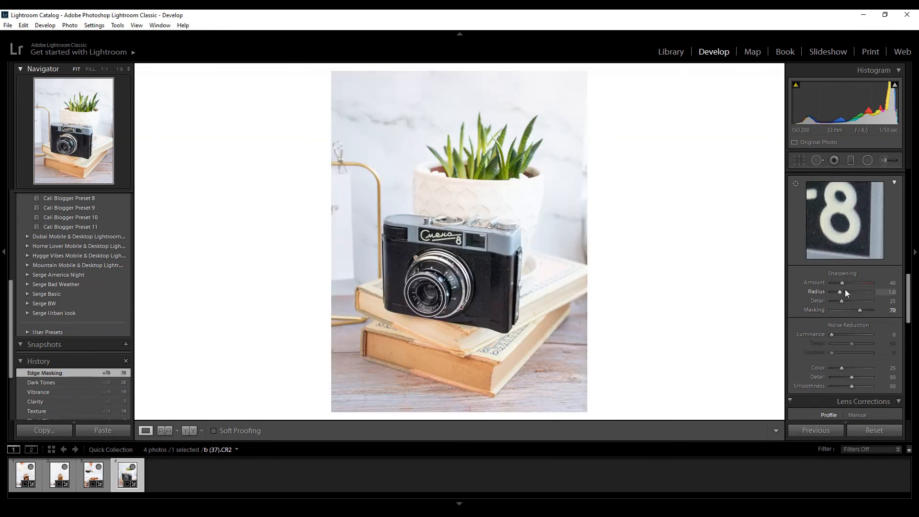
pyautogui.moveTo(843, 282); pyautogui.dragTo(854, 286)
# Toggle the lens profile corrections on the camera photo to compare their effect, and leave them enabled.
pyautogui.scroll(-4, 813, 332)
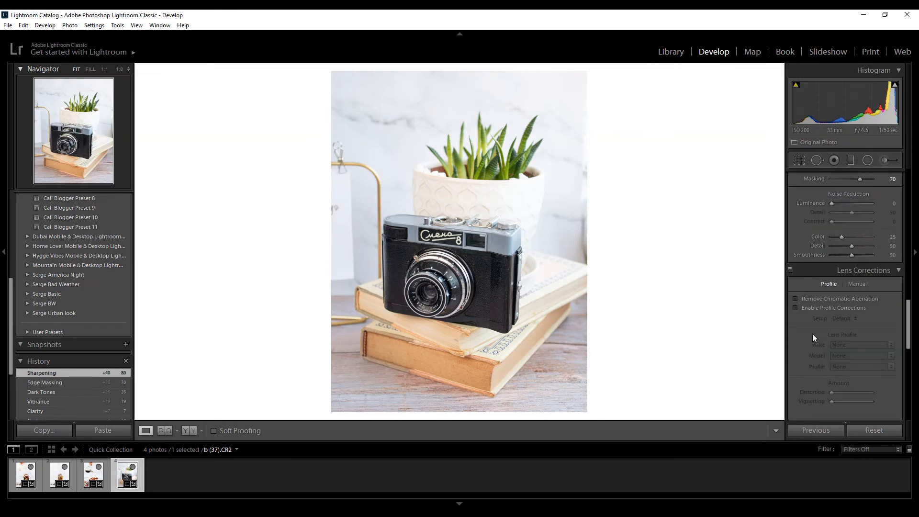
pyautogui.click(795, 307)
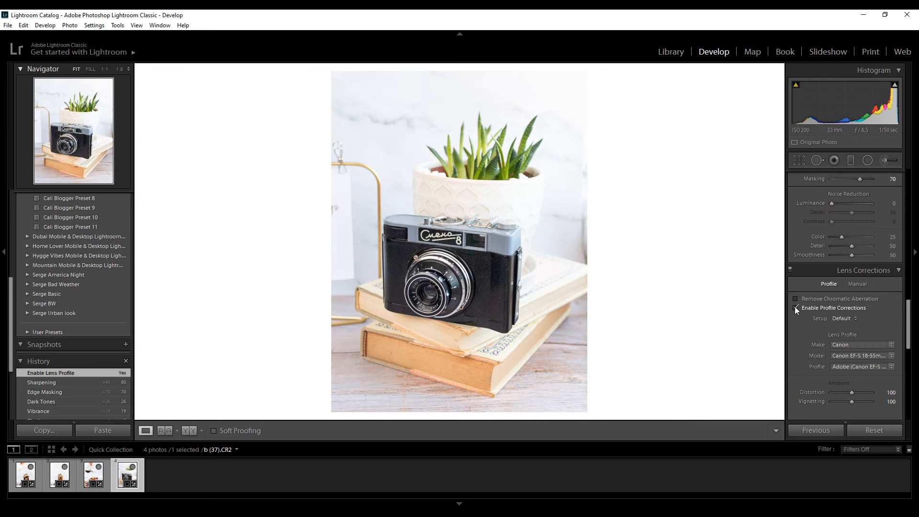
pyautogui.click(795, 308)
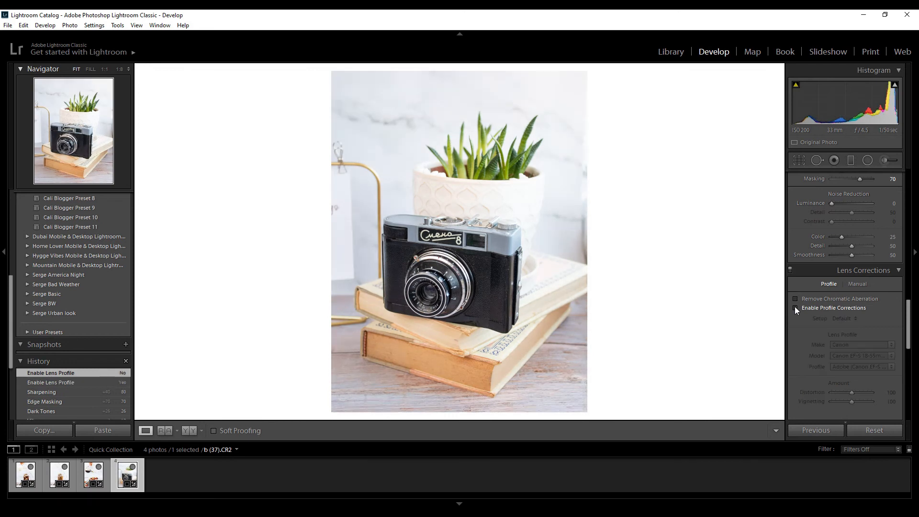
pyautogui.click(795, 308)
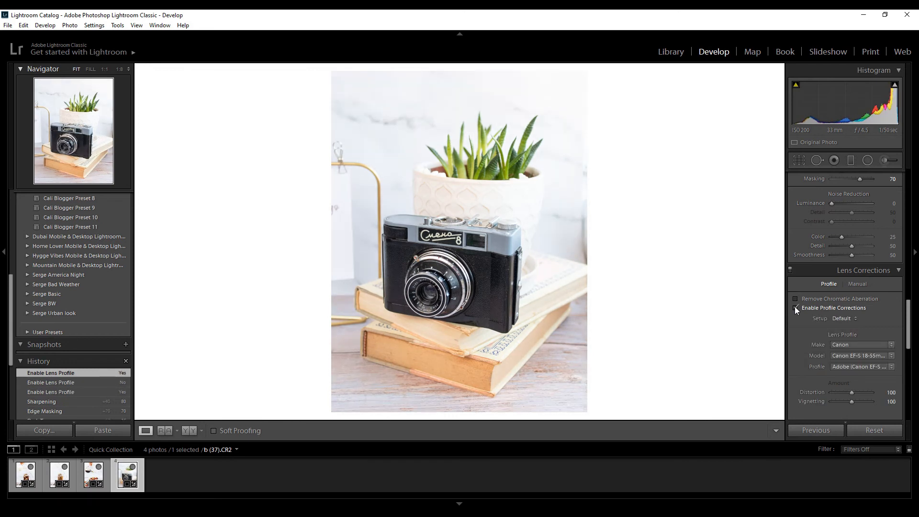
pyautogui.click(795, 308)
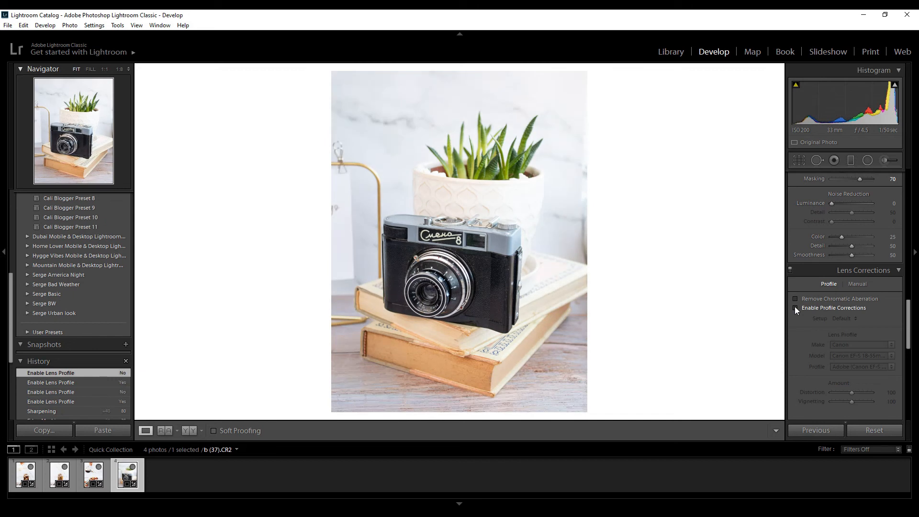
pyautogui.click(795, 307)
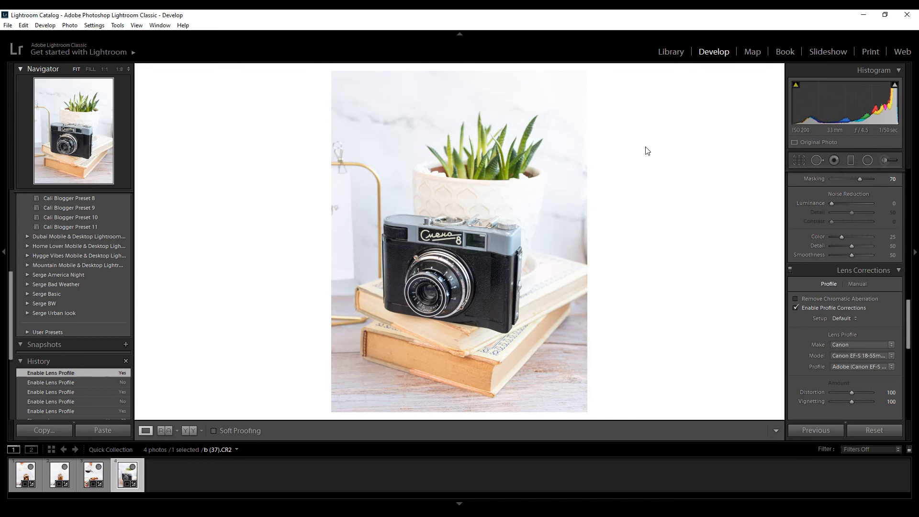
# Set Highlights to -26 and inspect the camera's lens and leather body up close.
pyautogui.scroll(10, 857, 283)
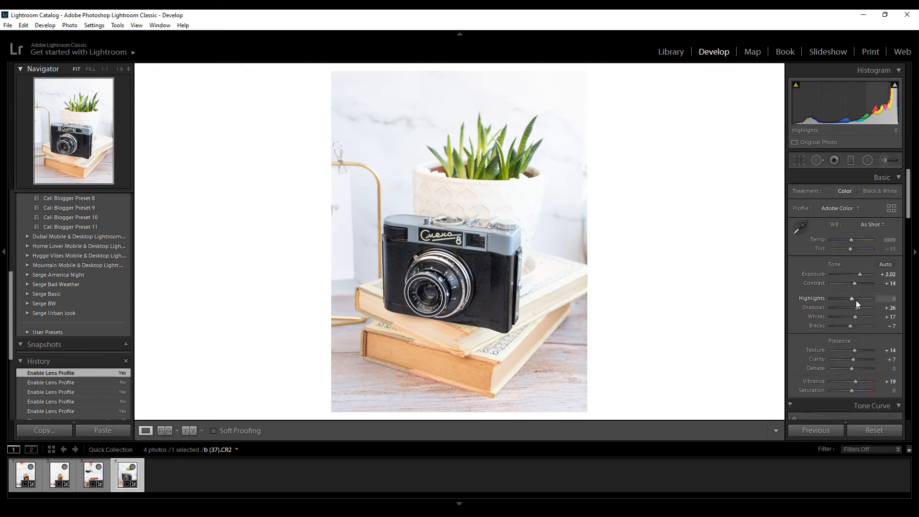
pyautogui.moveTo(852, 298); pyautogui.dragTo(848, 298)
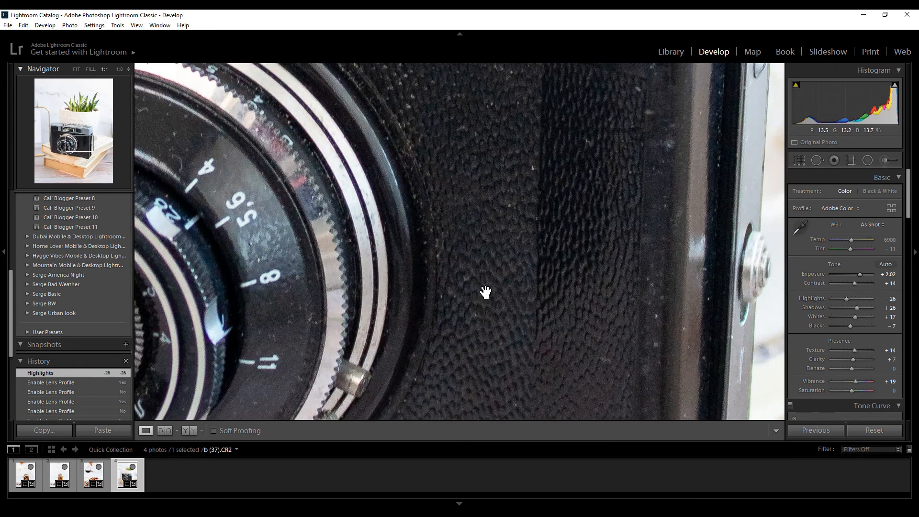
pyautogui.click(473, 291)
pyautogui.click(473, 292)
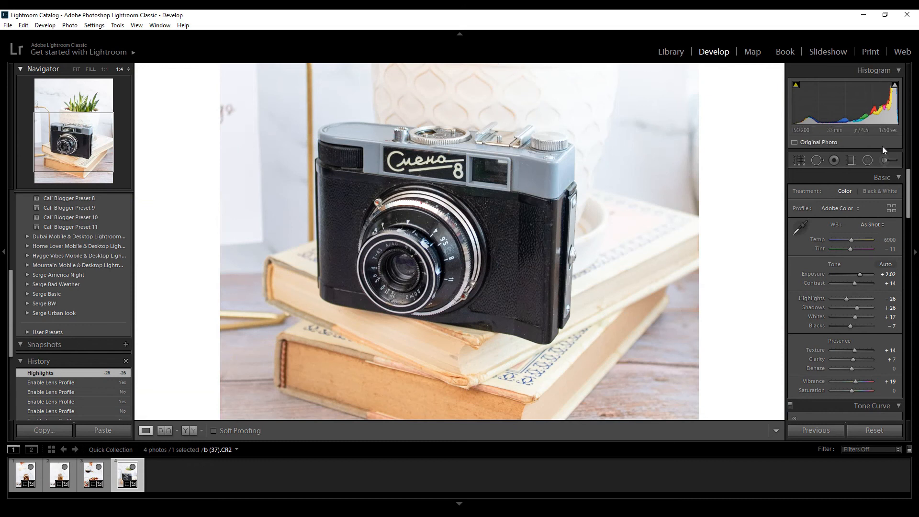
# Brush a Texture effect of 25 over the camera's black body.
pyautogui.click(883, 159)
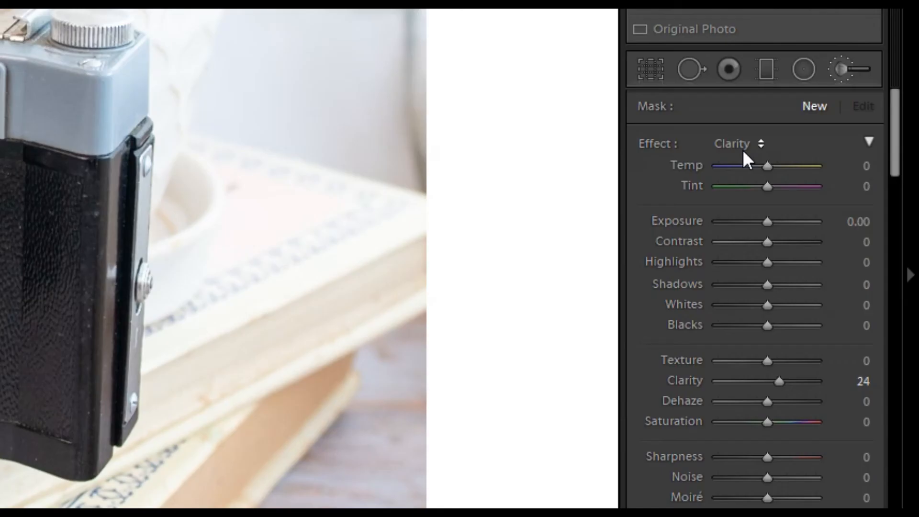
pyautogui.click(840, 195)
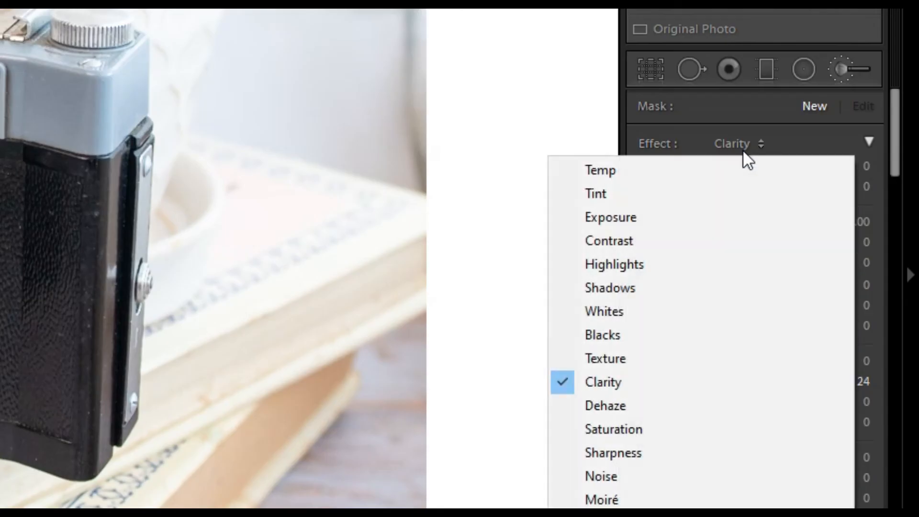
pyautogui.click(650, 353)
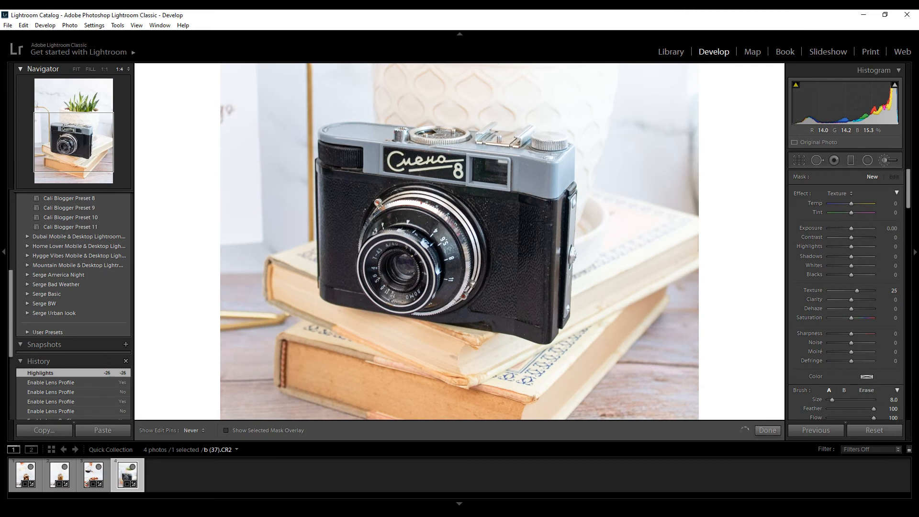
pyautogui.moveTo(548, 165)
pyautogui.mouseDown()
pyautogui.moveTo(548, 286)
pyautogui.moveTo(421, 297)
pyautogui.moveTo(383, 191)
pyautogui.moveTo(494, 216)
pyautogui.mouseUp()
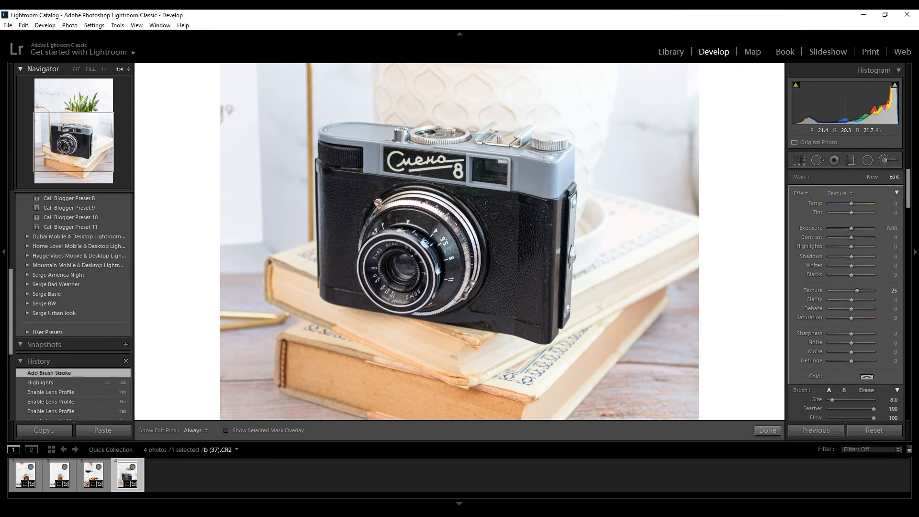
pyautogui.click(886, 160)
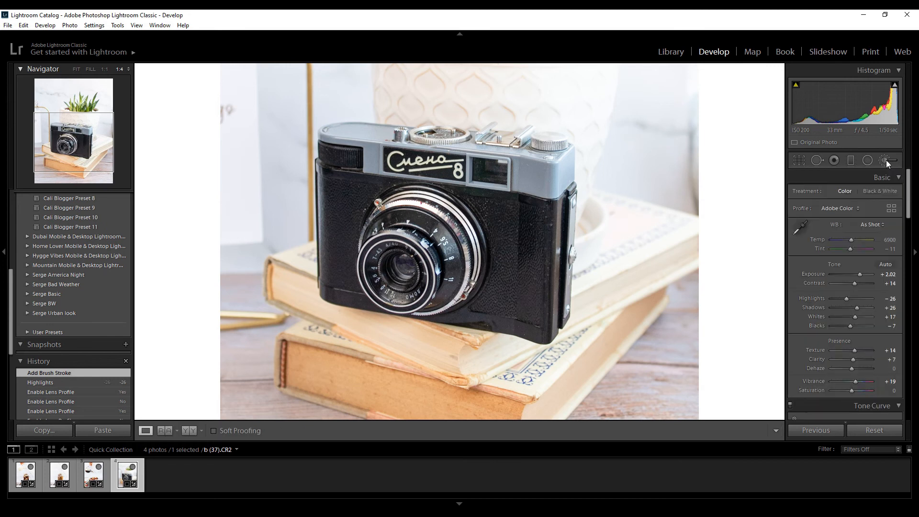
# Brush a new Clarity adjustment of 24 over the camera's black body.
pyautogui.click(886, 160)
pyautogui.click(838, 193)
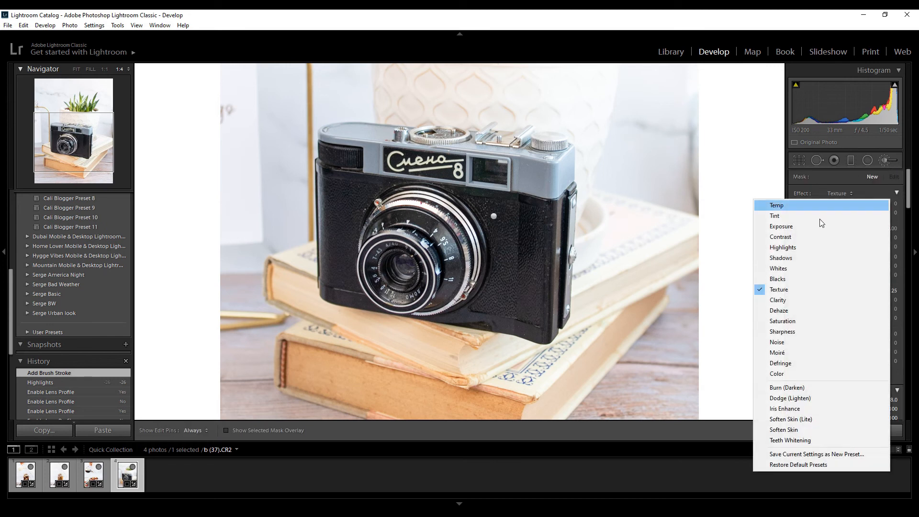
pyautogui.click(795, 300)
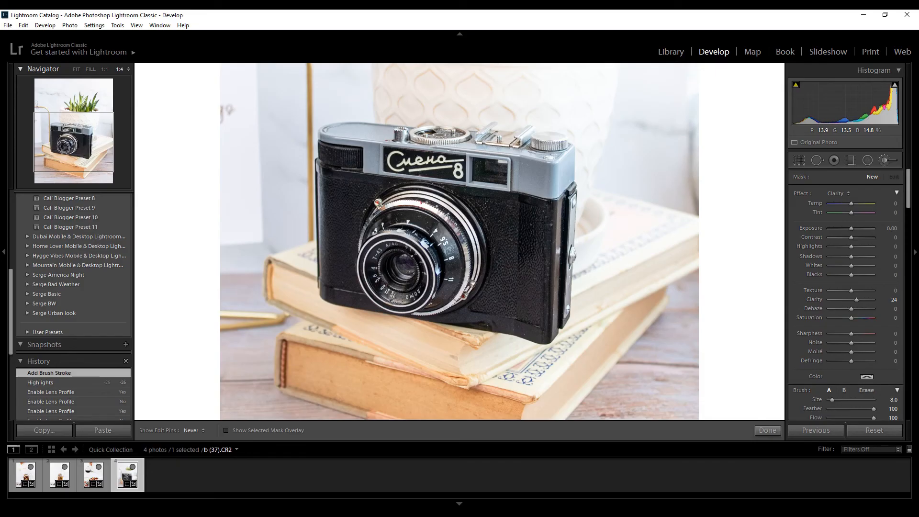
pyautogui.press('h')
pyautogui.click(529, 249)
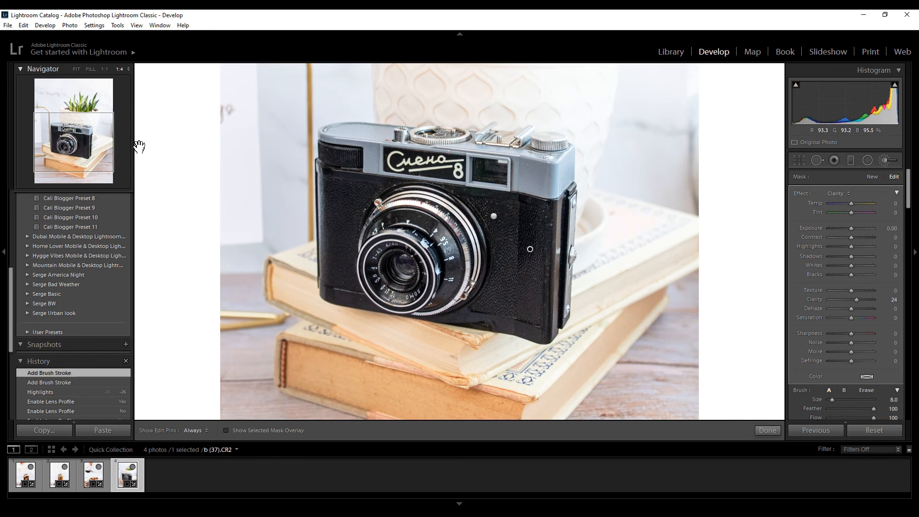
# Extend the Clarity 24 brushwork to the potted plant above the camera.
pyautogui.moveTo(103, 147); pyautogui.dragTo(101, 116)
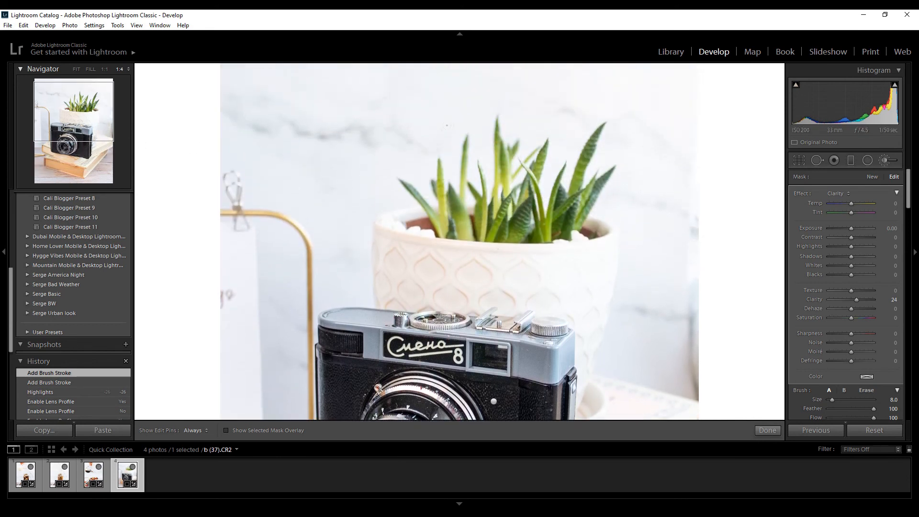
pyautogui.press('h')
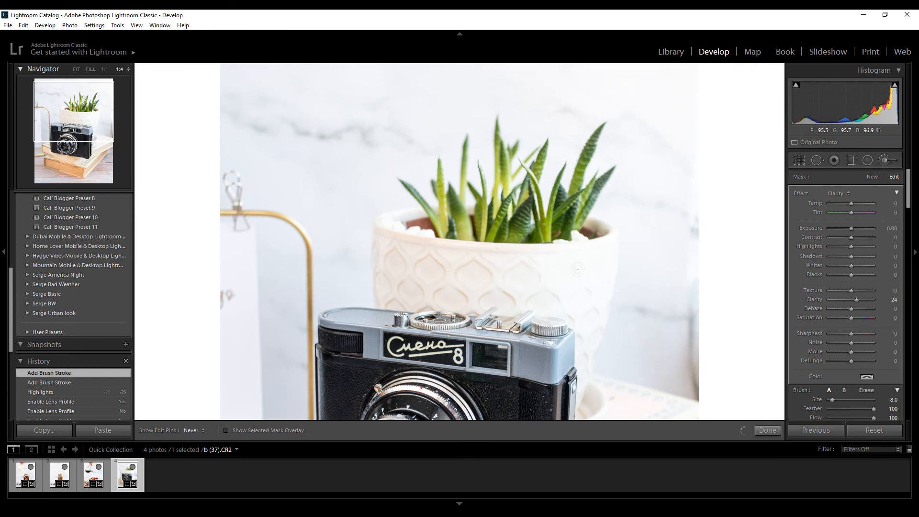
pyautogui.moveTo(574, 290); pyautogui.dragTo(576, 289)
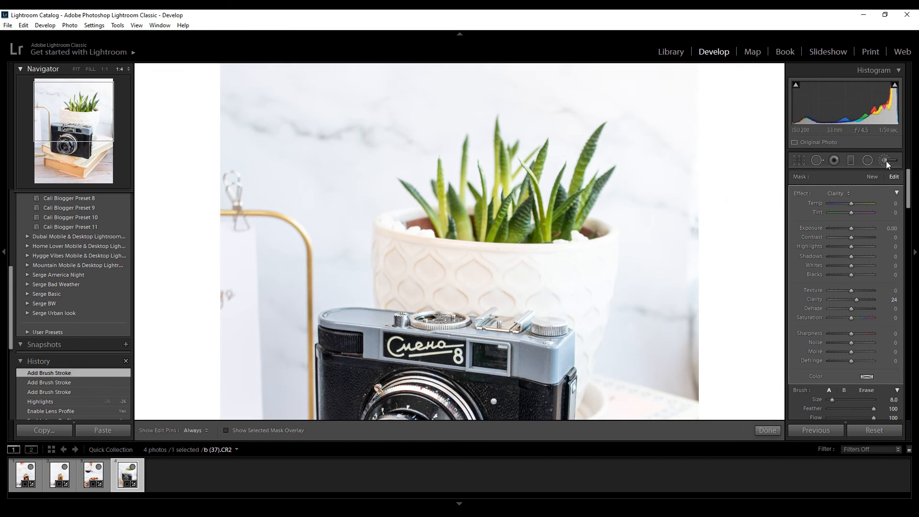
pyautogui.click(886, 160)
# Brush a new Texture adjustment of 25 over the white plant pot's embossed pattern.
pyautogui.click(886, 161)
pyautogui.click(834, 193)
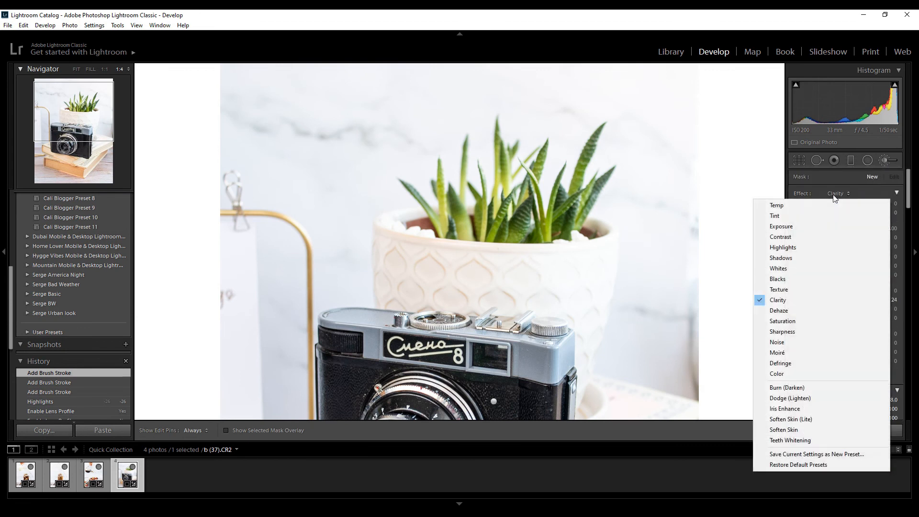
pyautogui.click(788, 289)
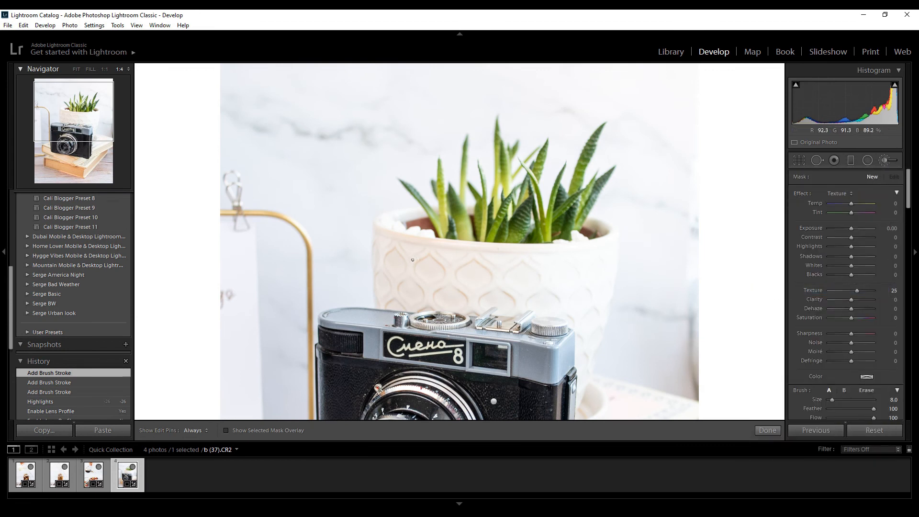
pyautogui.moveTo(389, 248); pyautogui.dragTo(466, 265)
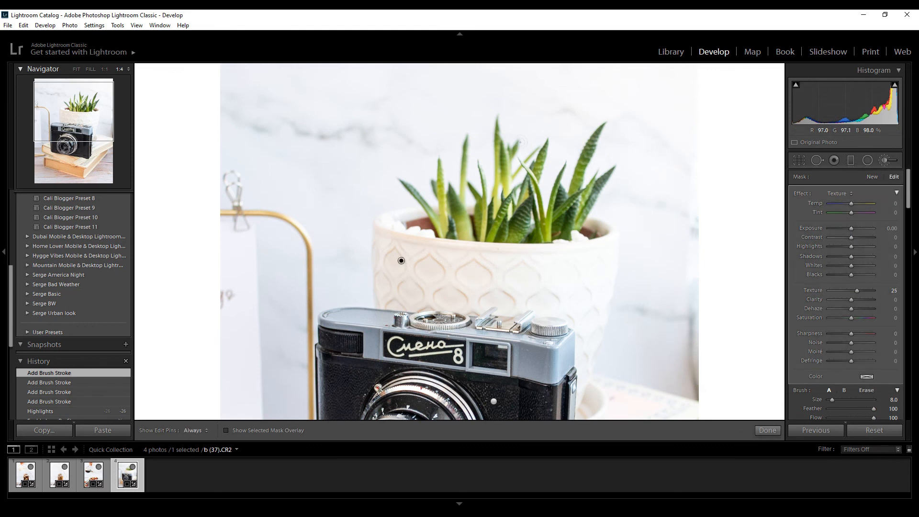
# Extend the Texture 25 brushwork to the stacked books, and compare the photo before and after up close.
pyautogui.moveTo(96, 131); pyautogui.dragTo(93, 155)
pyautogui.press('h')
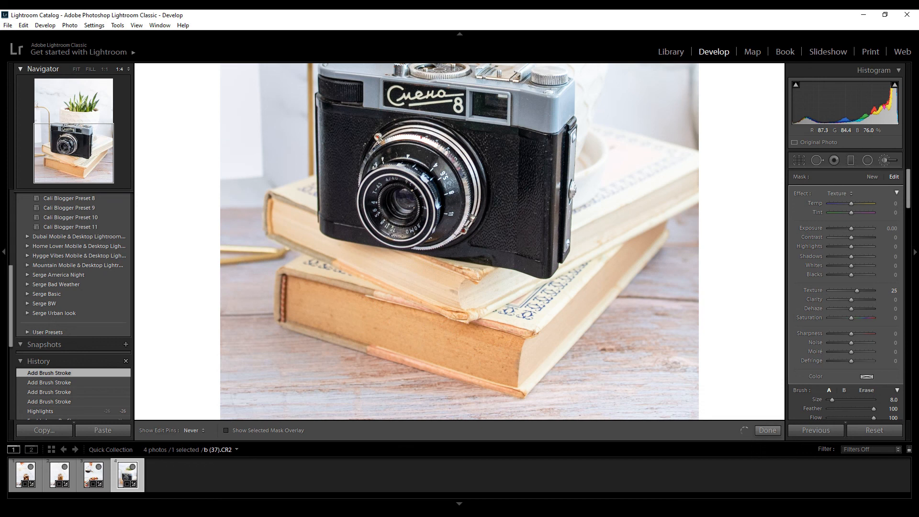
pyautogui.press('h')
pyautogui.moveTo(312, 181); pyautogui.dragTo(312, 227)
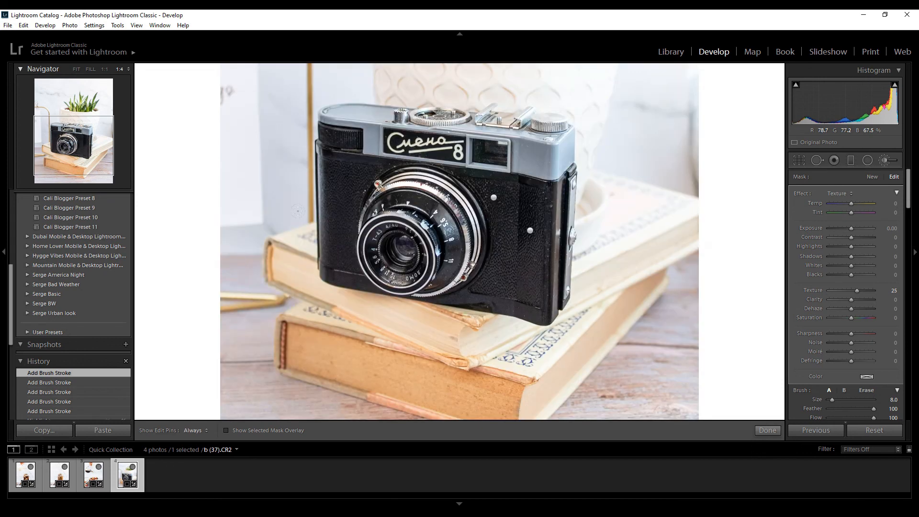
pyautogui.press('y')
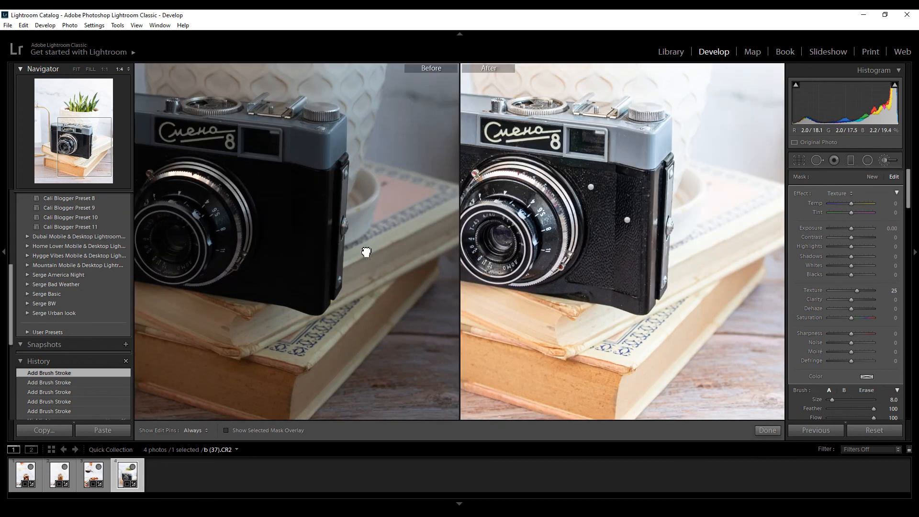
pyautogui.moveTo(365, 252); pyautogui.dragTo(393, 266)
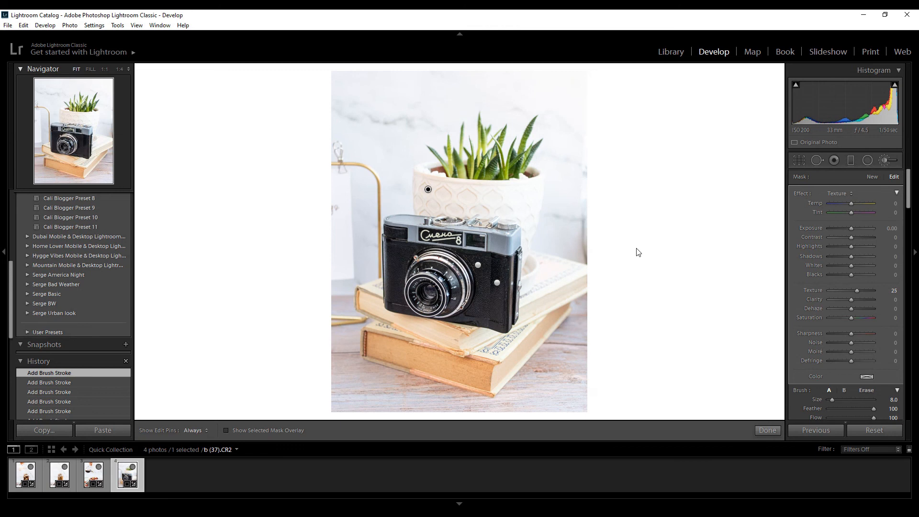
# Brighten the background around the camera and books with a new Dodge (Lighten) brush at 0.25 Exposure, and compare before and after.
pyautogui.click(882, 165)
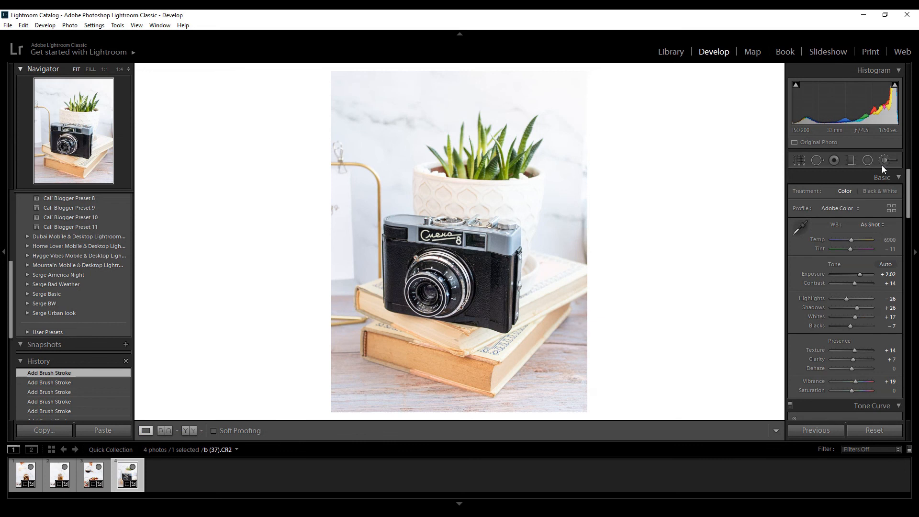
pyautogui.click(881, 166)
pyautogui.click(838, 194)
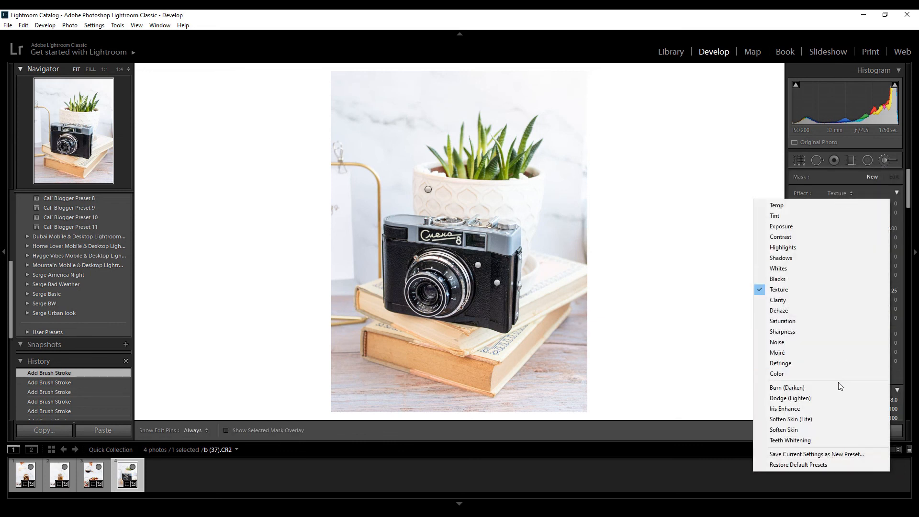
pyautogui.click(798, 398)
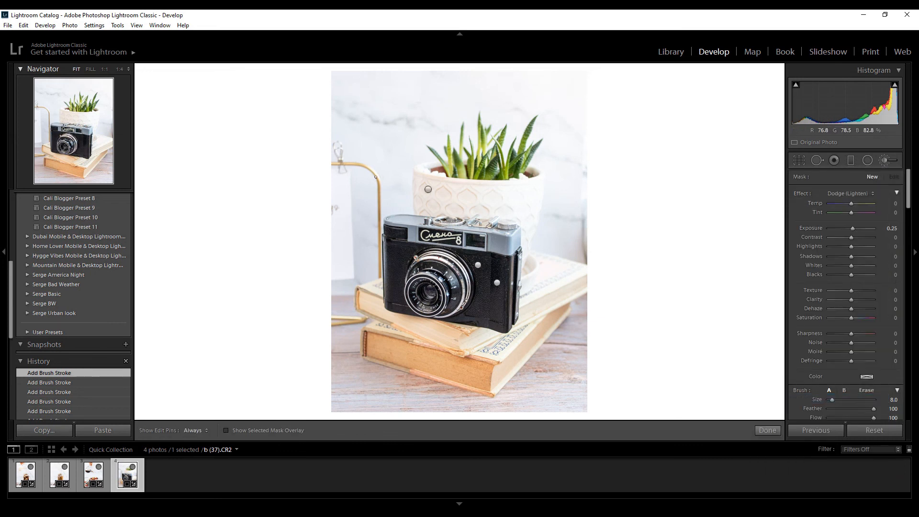
pyautogui.moveTo(346, 142)
pyautogui.mouseDown()
pyautogui.moveTo(342, 295)
pyautogui.moveTo(367, 220)
pyautogui.moveTo(365, 184)
pyautogui.mouseUp()
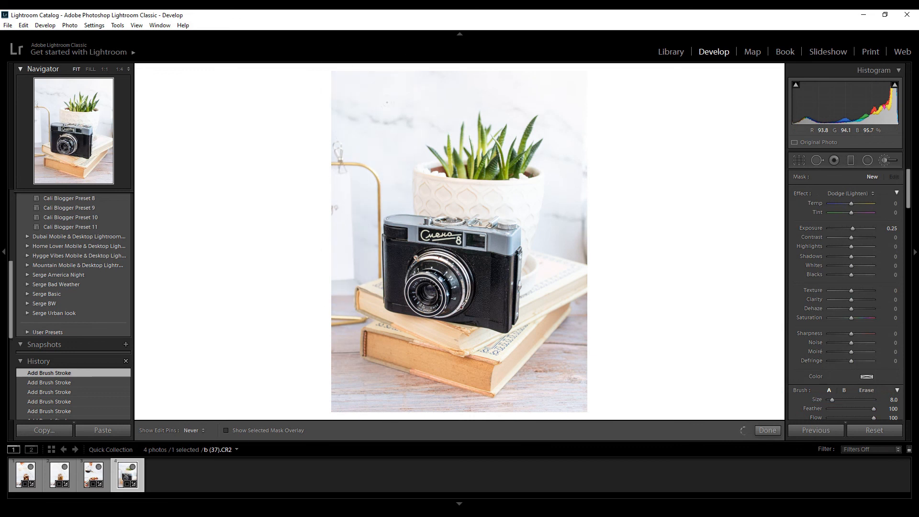
pyautogui.moveTo(346, 311)
pyautogui.mouseDown()
pyautogui.moveTo(431, 390)
pyautogui.moveTo(549, 359)
pyautogui.moveTo(569, 322)
pyautogui.moveTo(572, 368)
pyautogui.moveTo(583, 247)
pyautogui.mouseUp()
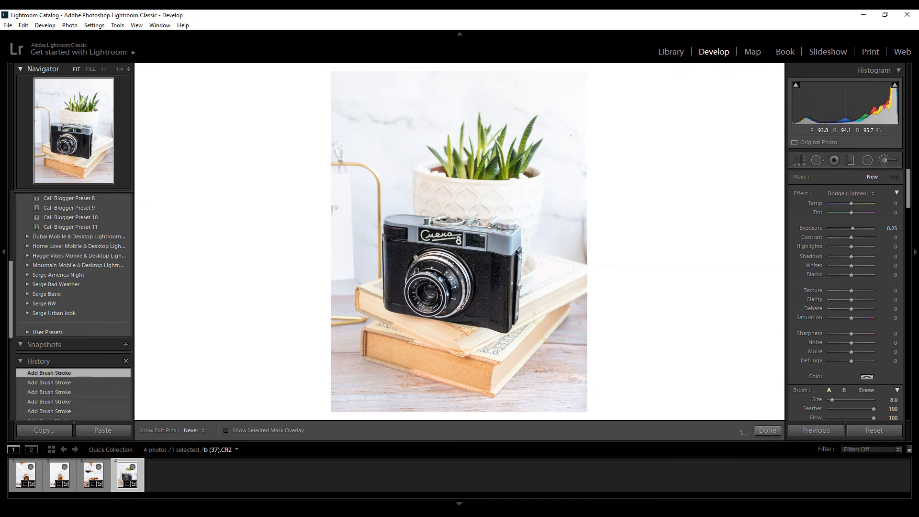
pyautogui.click(885, 160)
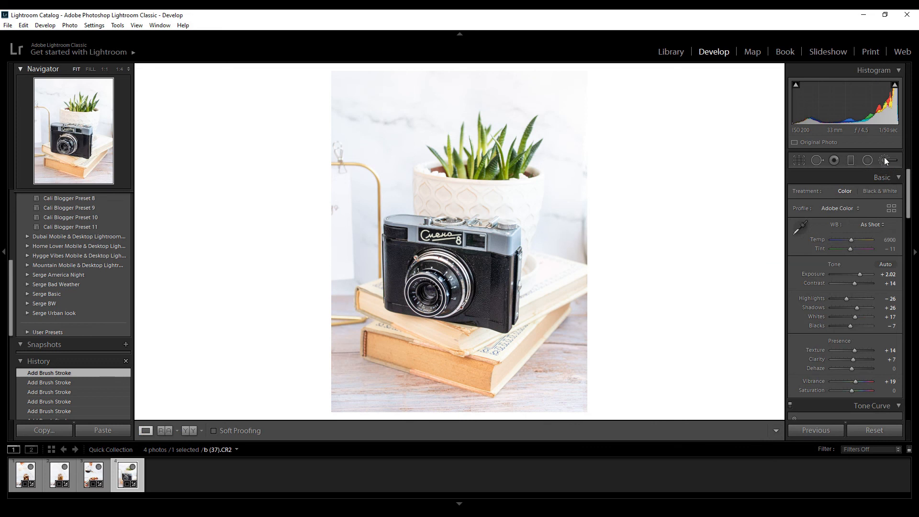
pyautogui.press('y')
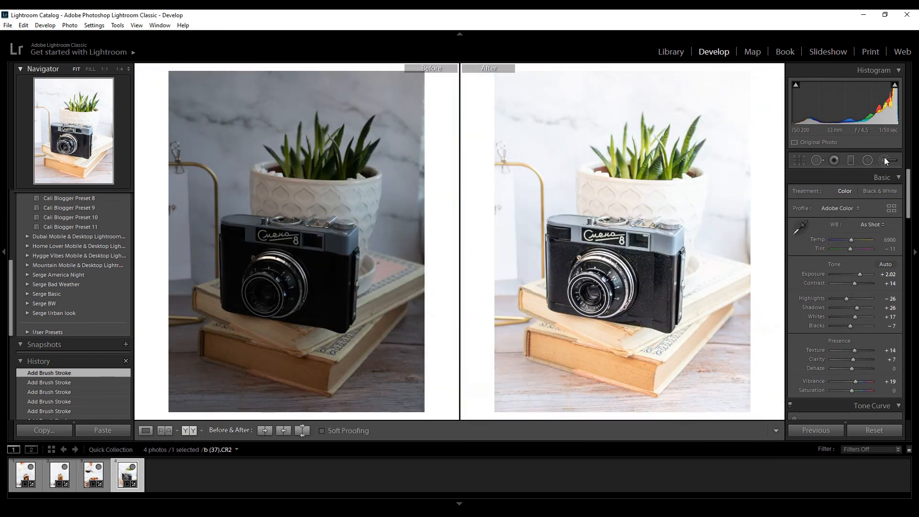